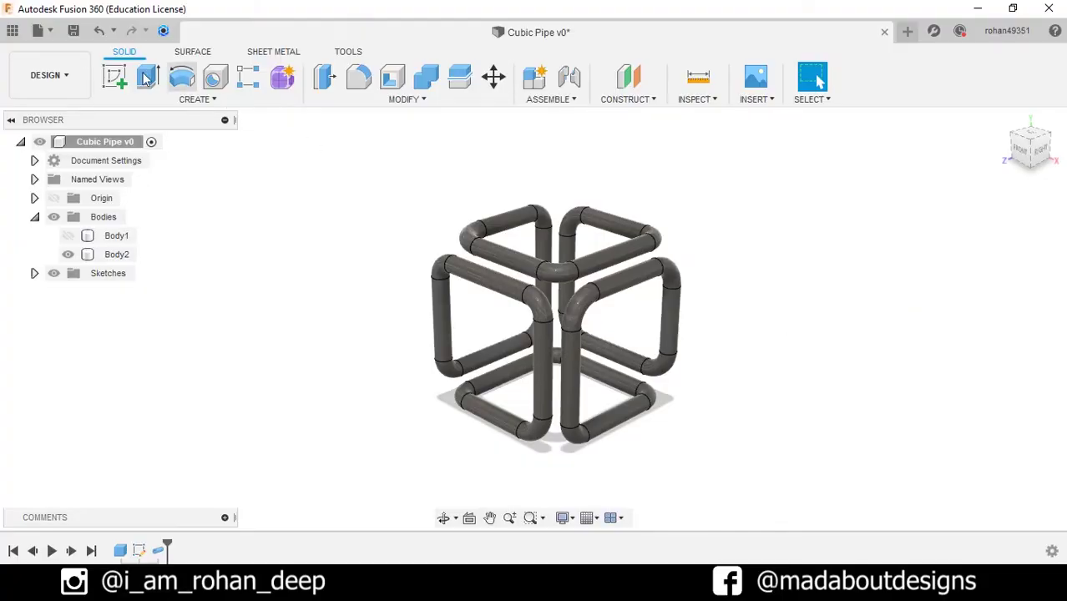
Start a new blank design and anchor a box on the ground plane at the origin.
{"action": "left_click", "coordinate": [44, 32]}
{"action": "left_click", "coordinate": [66, 56]}
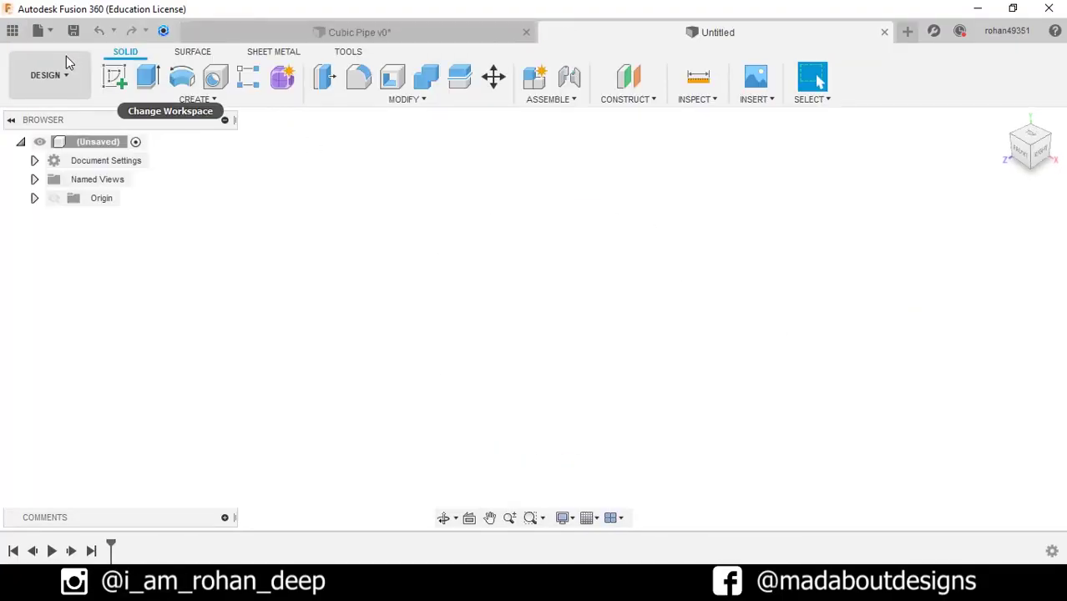
{"action": "left_click", "coordinate": [191, 98]}
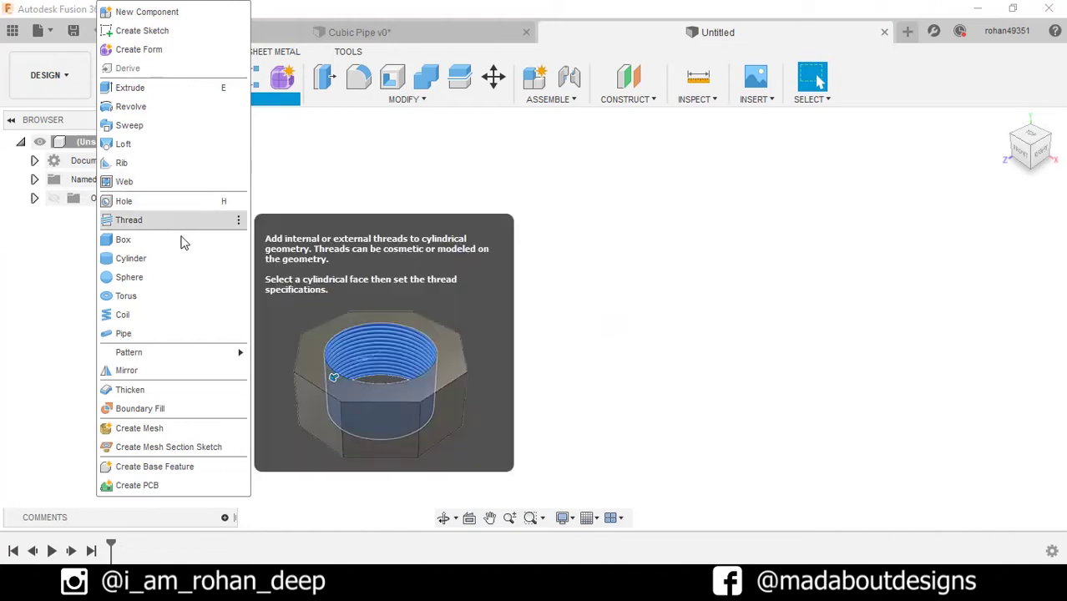
{"action": "left_click", "coordinate": [201, 238]}
{"action": "left_click", "coordinate": [539, 374]}
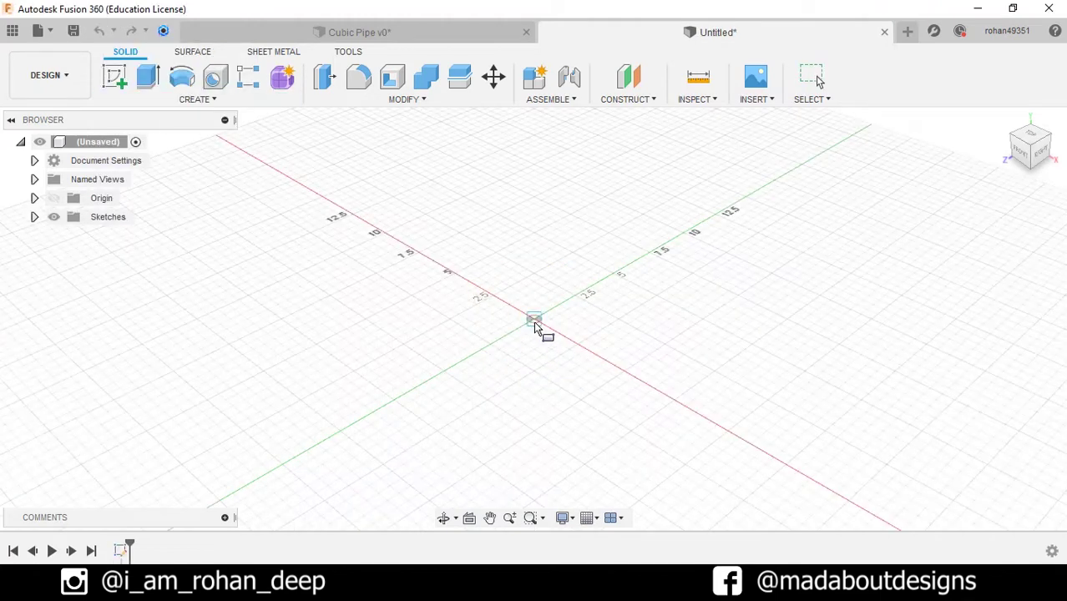
{"action": "left_click", "coordinate": [535, 324]}
Size the box to a 10 × 10 cm base with 10 cm height.
{"action": "key", "text": "Tab"}
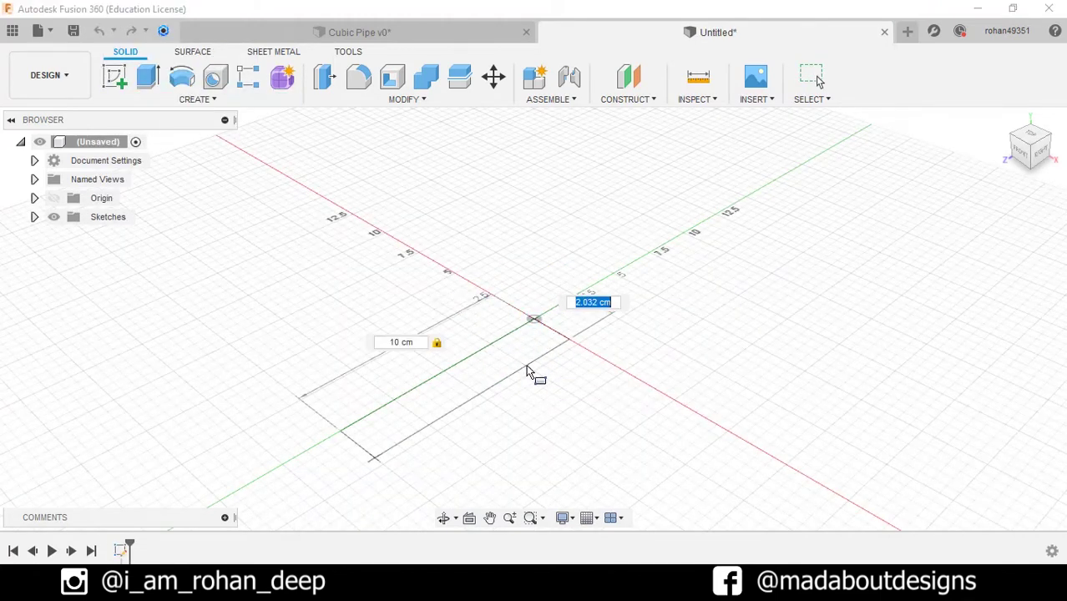
{"action": "type", "text": "10"}
{"action": "key", "text": "Tab"}
{"action": "key", "text": "Return"}
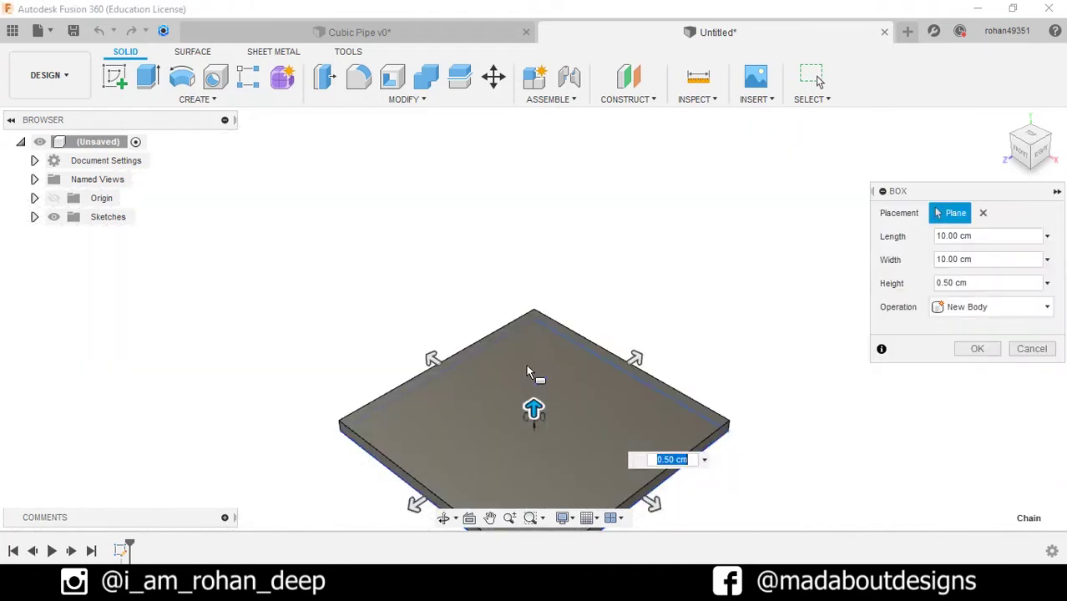
{"action": "type", "text": "10"}
{"action": "key", "text": "Return"}
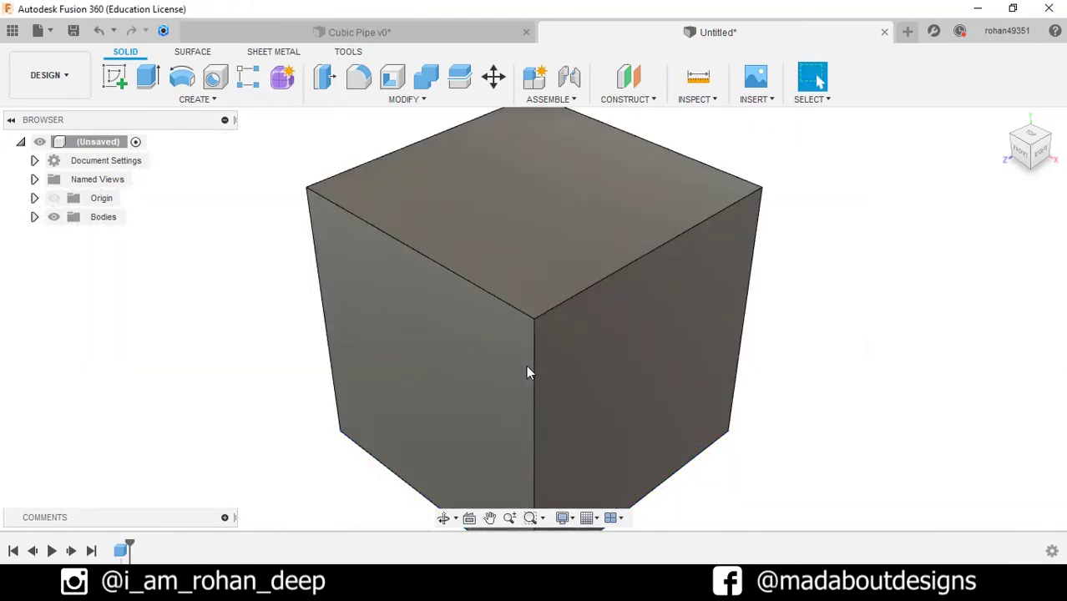
{"action": "scroll", "coordinate": [526, 365], "scroll_direction": "down", "scroll_amount": 5}
Sketch a 2 × 2 cm construction square at the origin corner of the front face.
{"action": "left_click", "coordinate": [495, 373]}
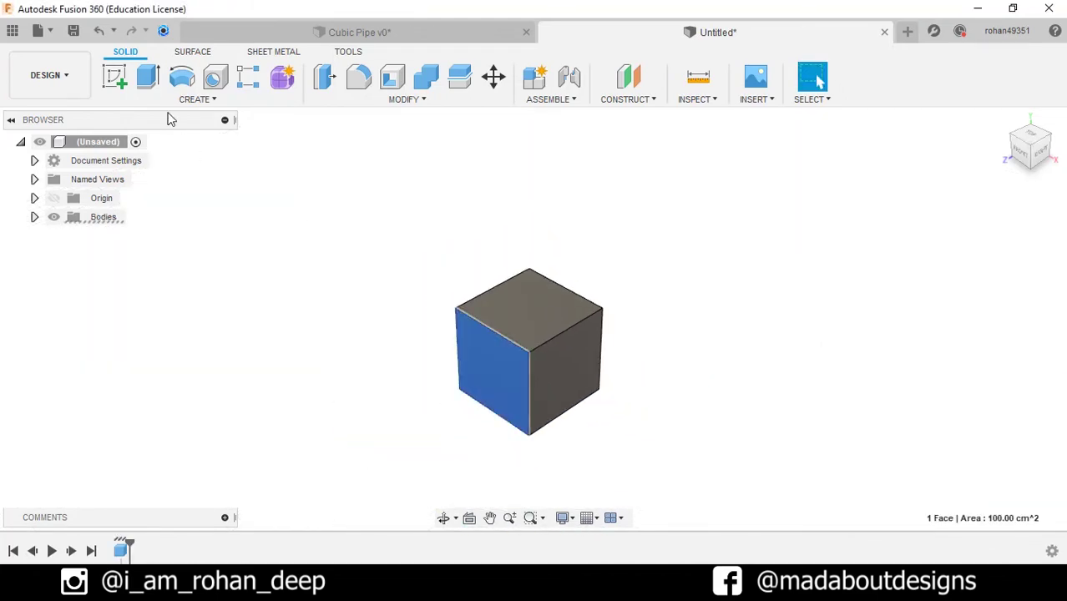
{"action": "left_click", "coordinate": [114, 78]}
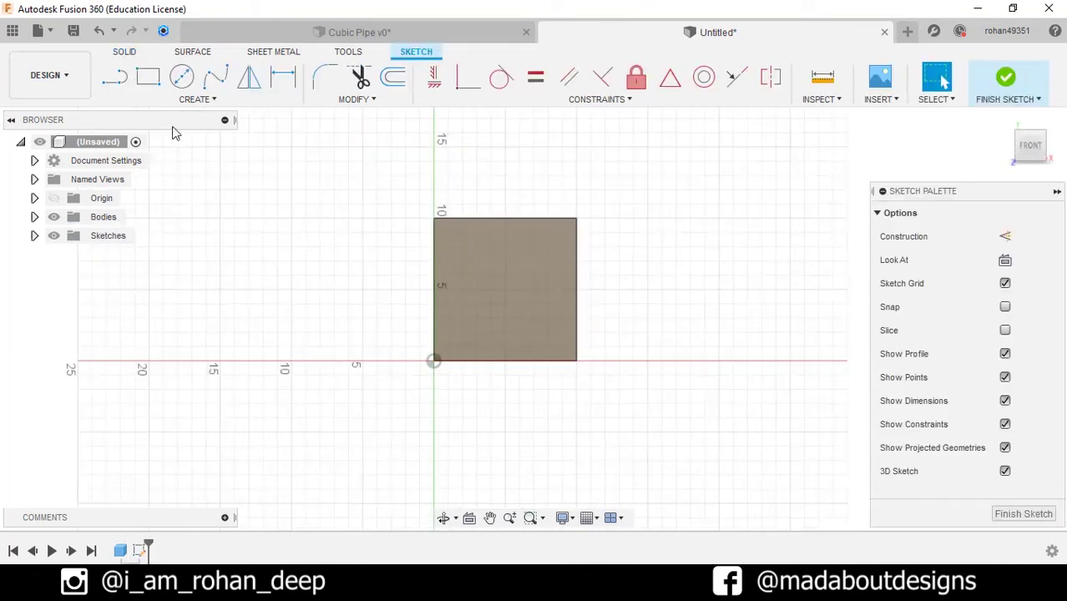
{"action": "left_click", "coordinate": [147, 76]}
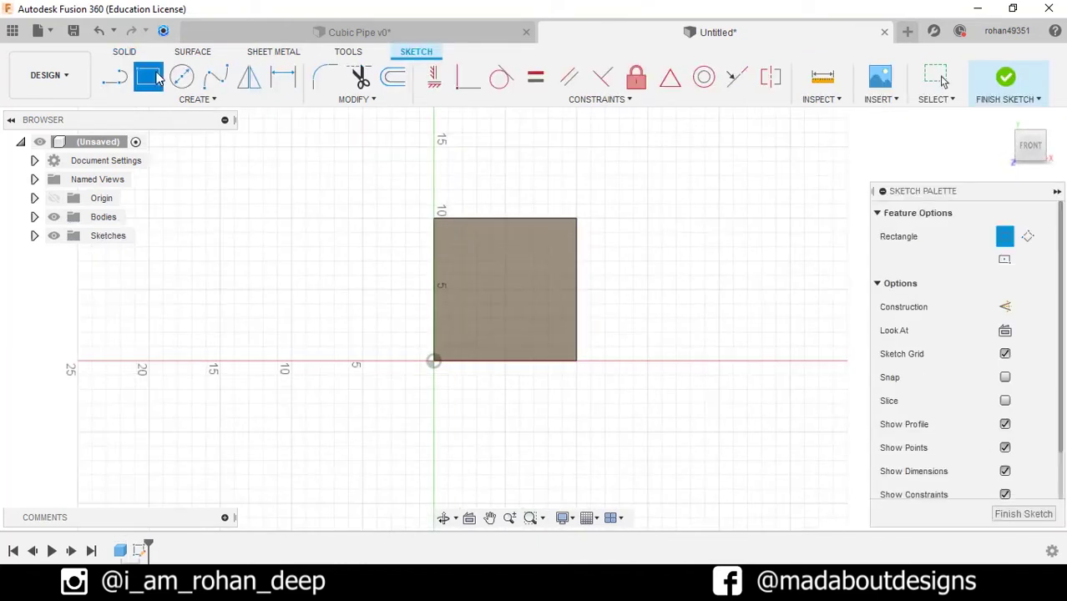
{"action": "left_click", "coordinate": [1006, 307]}
{"action": "left_click", "coordinate": [434, 361]}
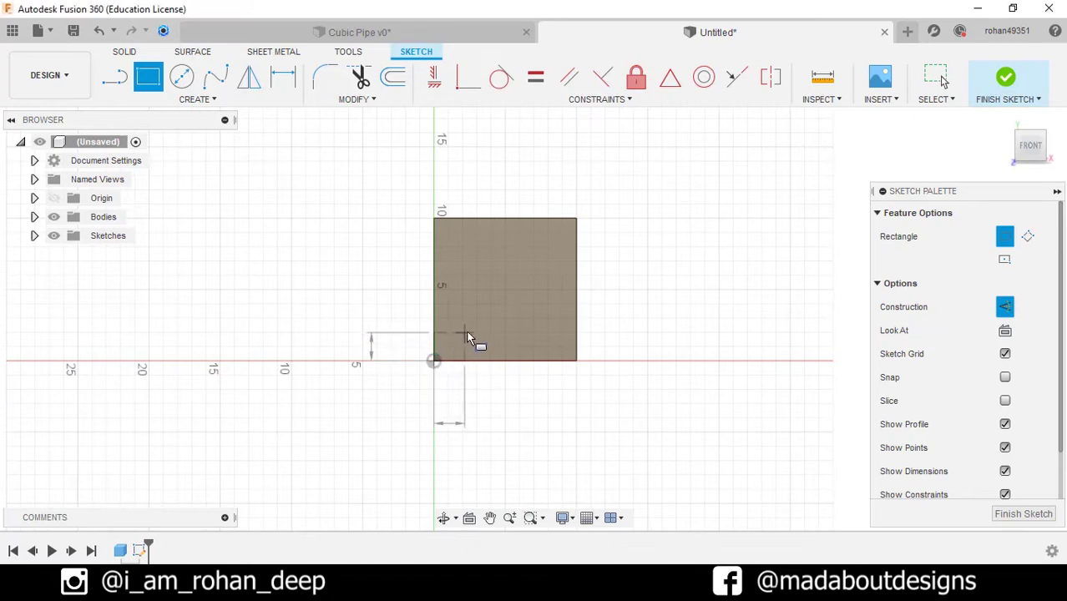
{"action": "type", "text": "2"}
{"action": "key", "text": "Tab"}
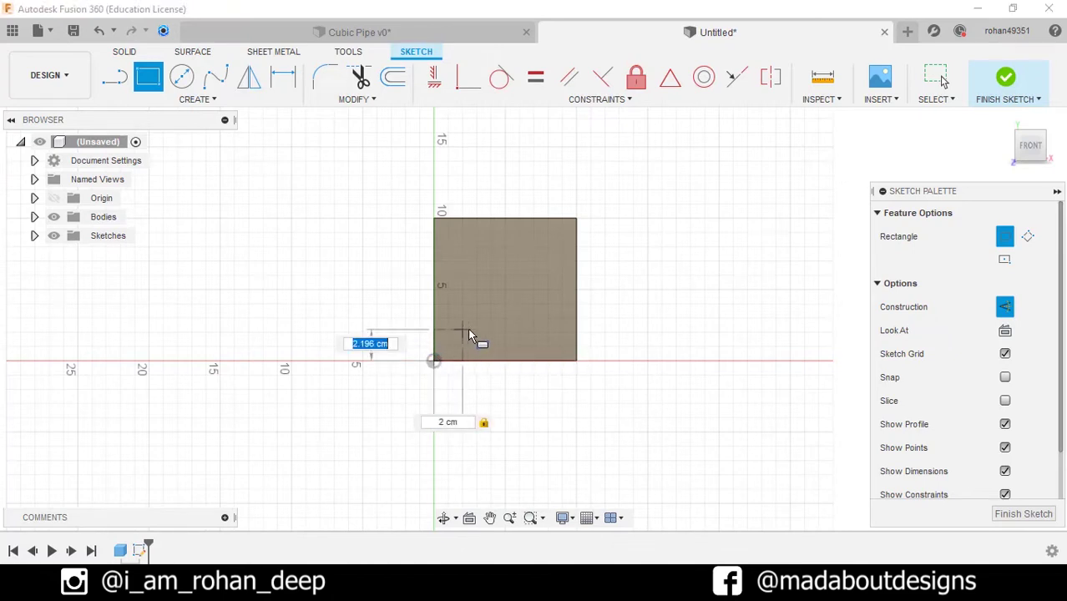
{"action": "key", "text": "Return"}
{"action": "scroll", "coordinate": [469, 361], "scroll_direction": "up", "scroll_amount": 3}
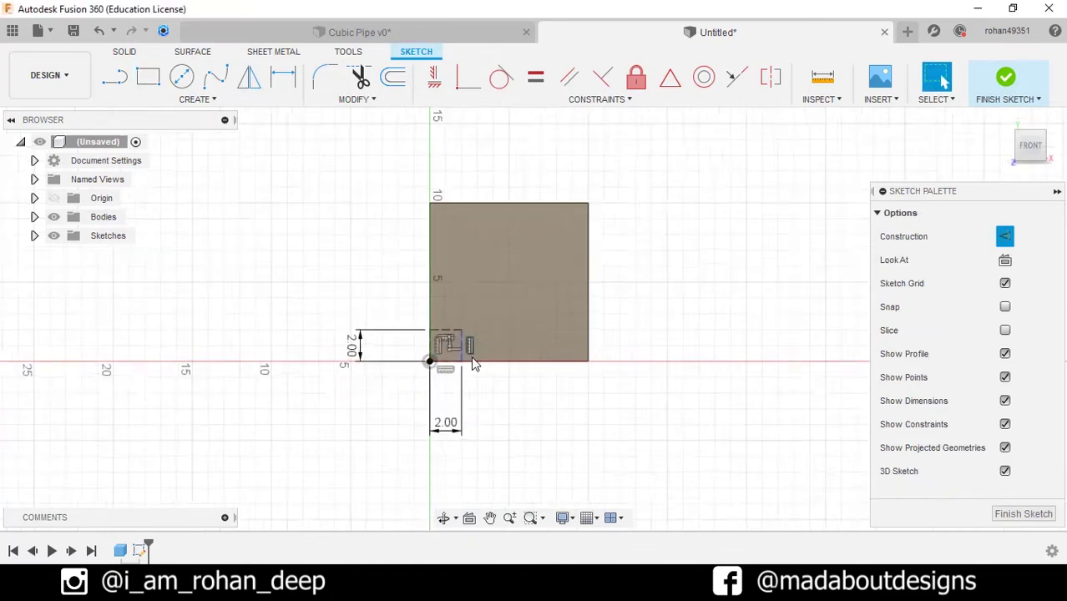
Draw a real line path of 7, 8, 8 and 7 cm segments.
{"action": "left_click", "coordinate": [116, 79]}
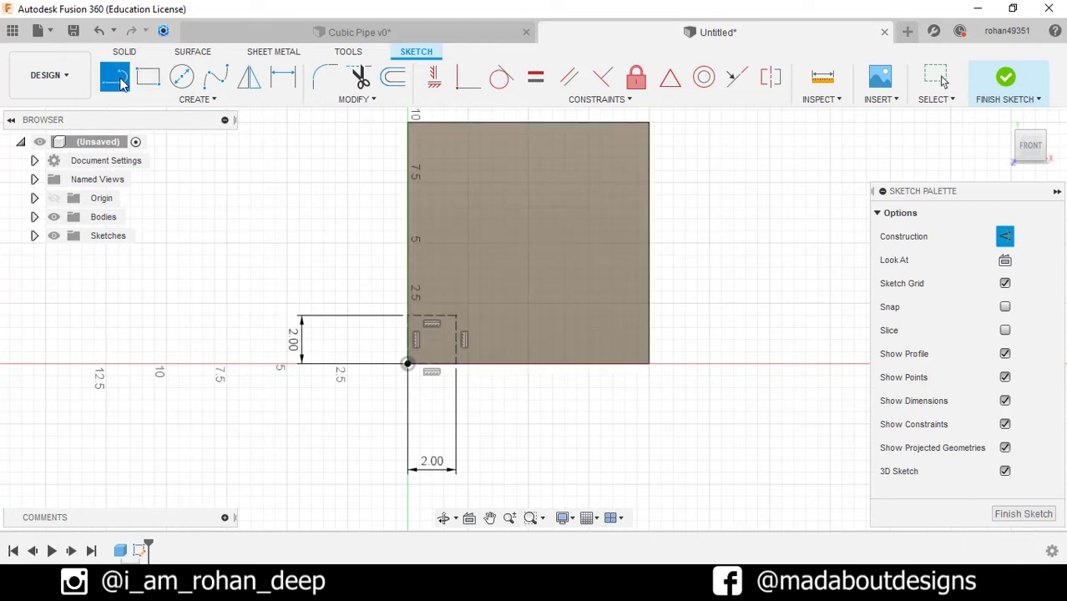
{"action": "left_click", "coordinate": [1006, 238]}
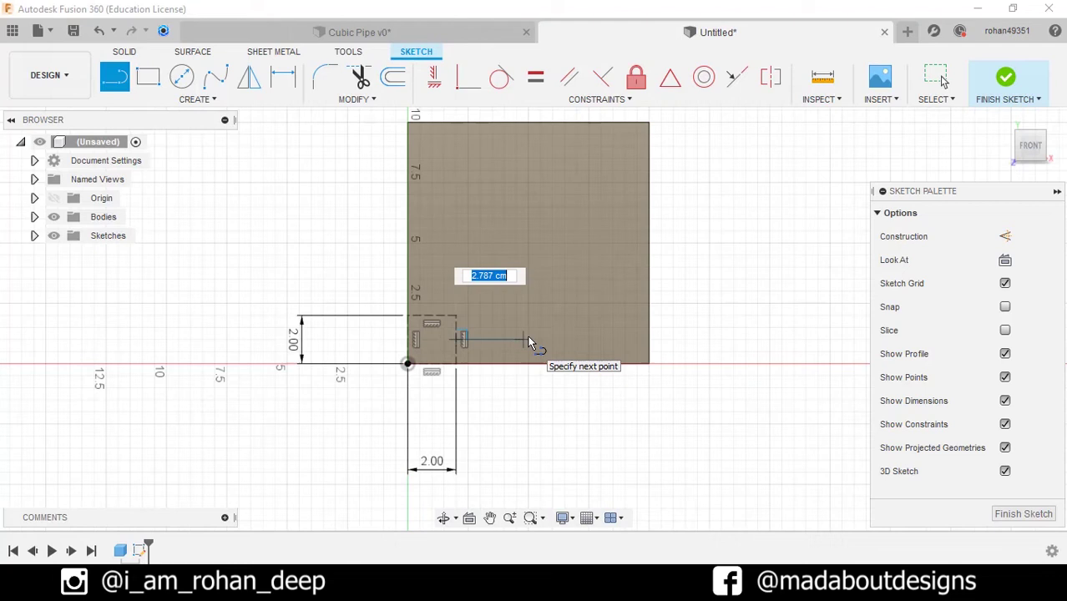
{"action": "type", "text": "7"}
{"action": "key", "text": "Return"}
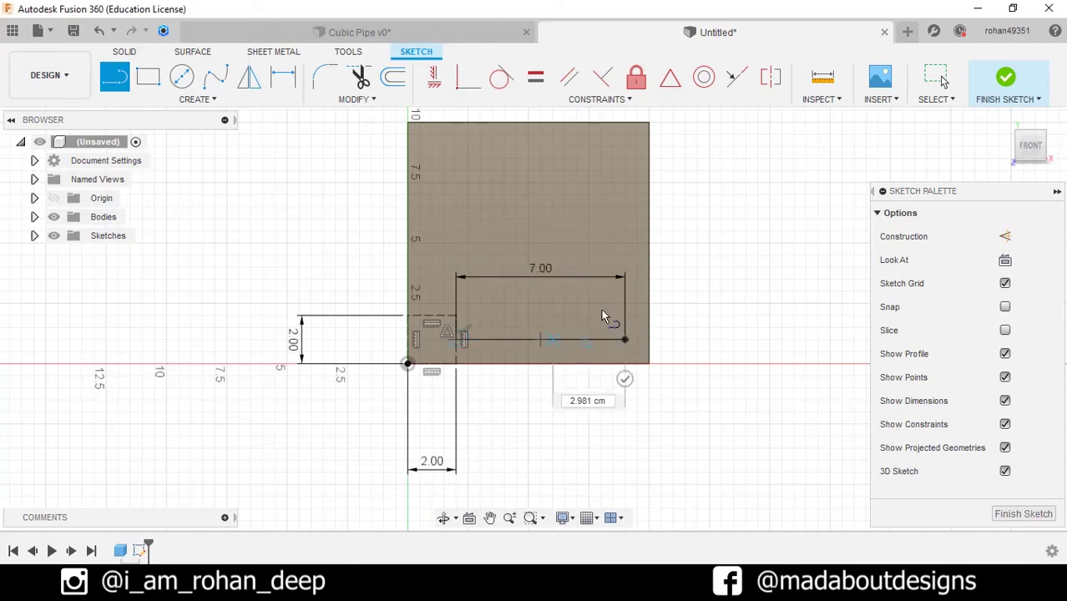
{"action": "middle_click_drag", "start_coordinate": [648, 268], "coordinate": [643, 316]}
{"action": "type", "text": "8"}
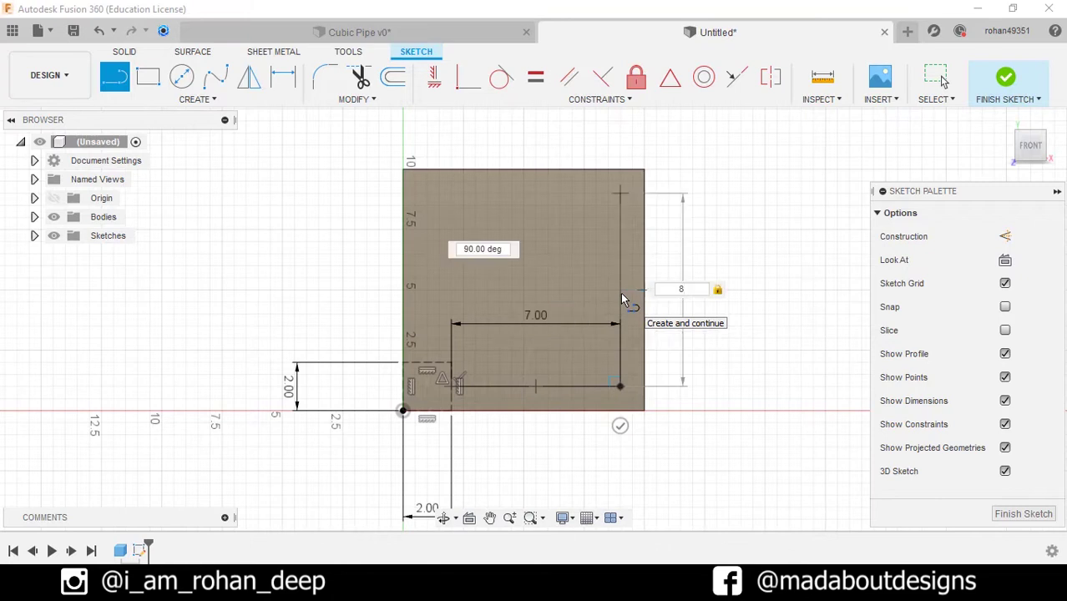
{"action": "key", "text": "Return"}
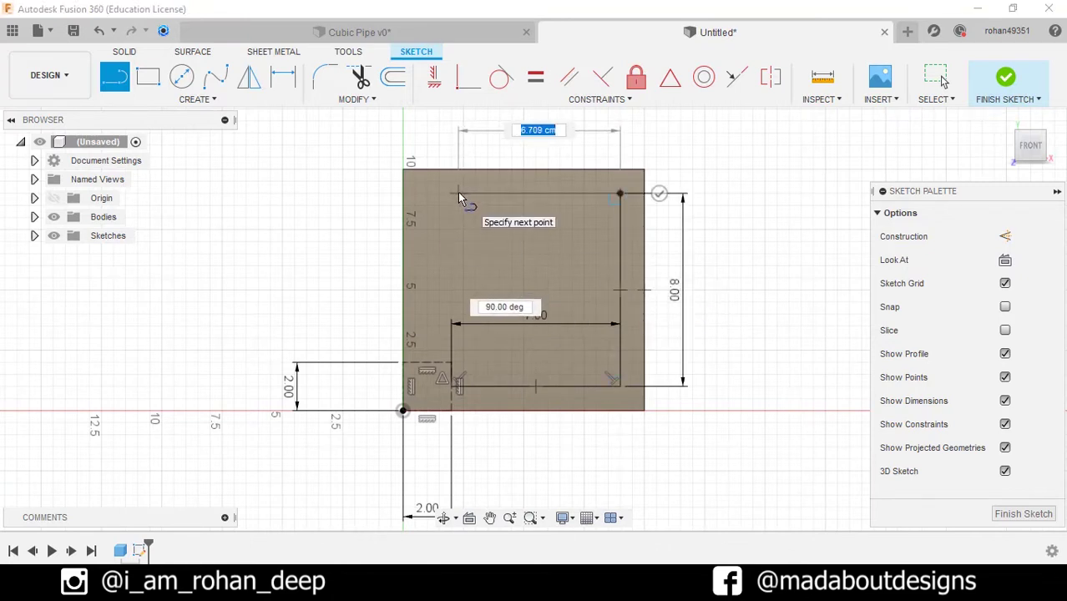
{"action": "type", "text": "8"}
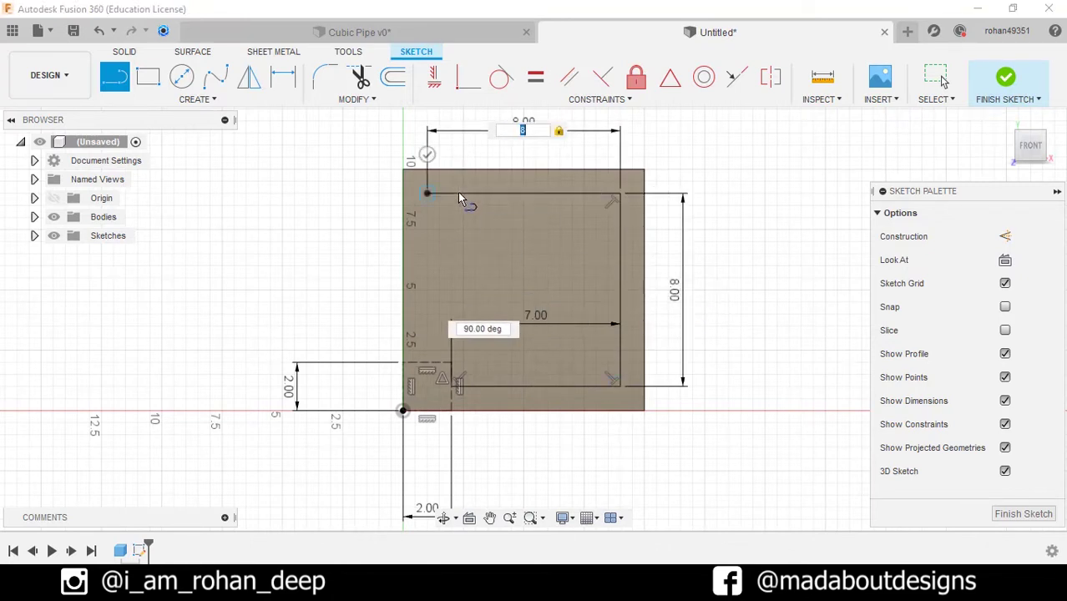
{"action": "key", "text": "Return"}
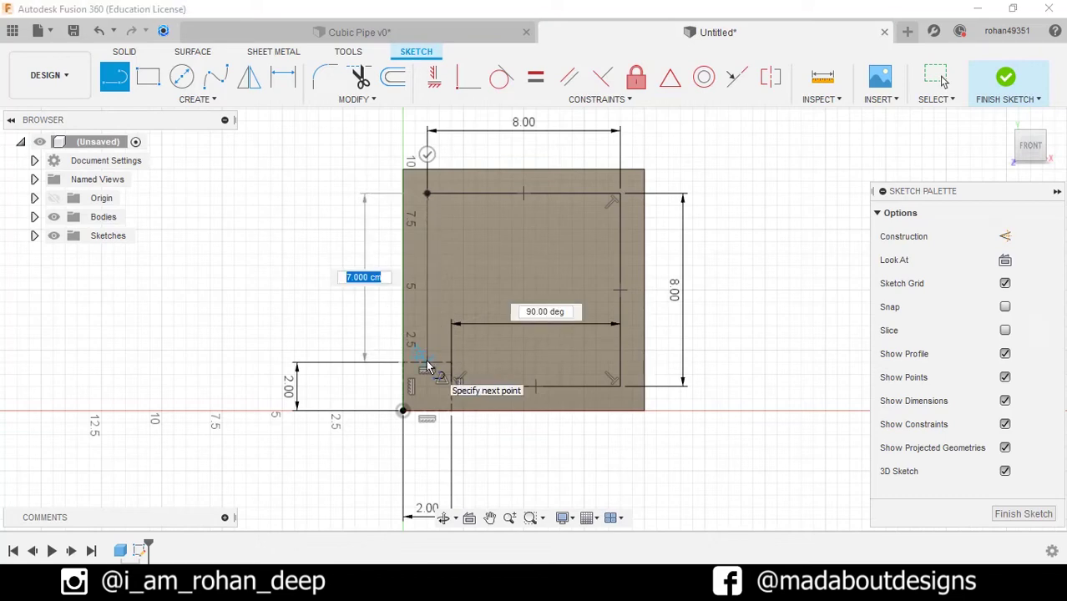
{"action": "key", "text": "Return"}
{"action": "key", "text": "Escape"}
{"action": "key", "text": "Escape"}
{"action": "middle_click_drag", "start_coordinate": [438, 377], "coordinate": [487, 371], "text": "shift"}
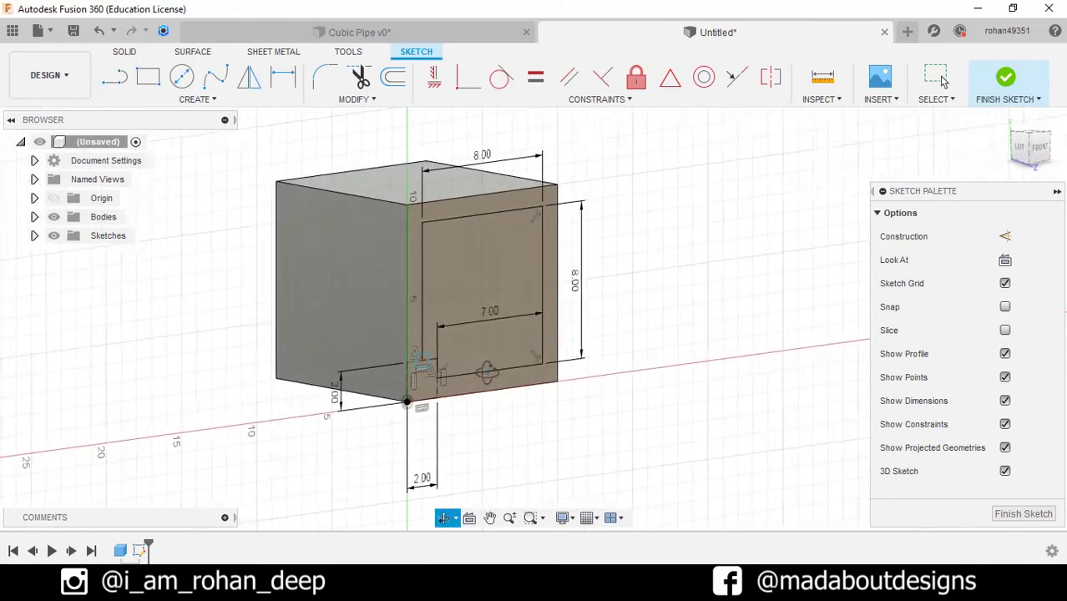
{"action": "key", "text": "l"}
{"action": "middle_click_drag", "start_coordinate": [326, 227], "coordinate": [432, 348], "text": "shift"}
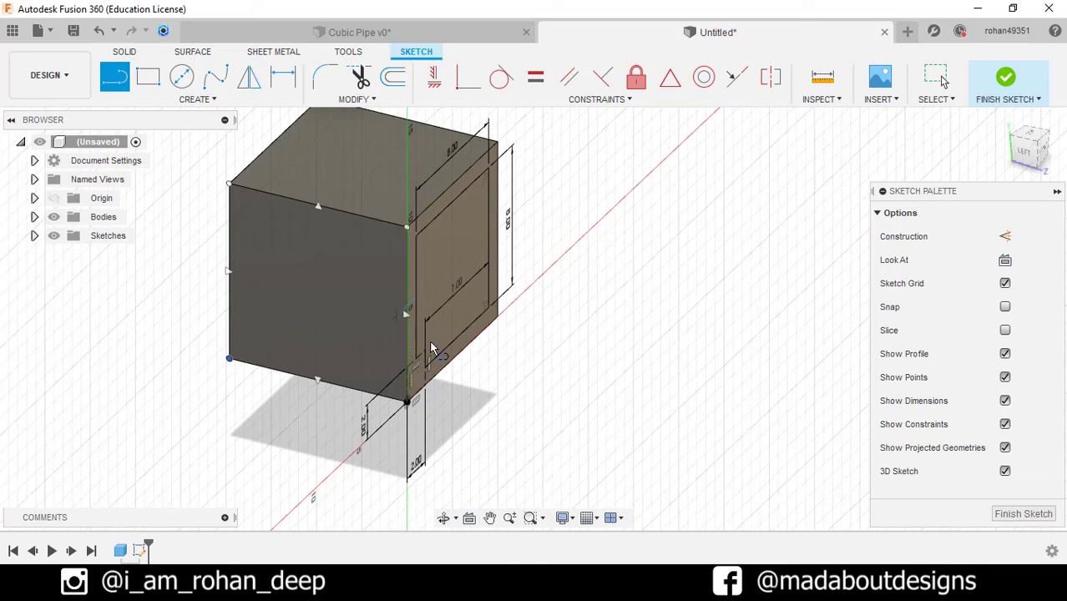
{"action": "left_click", "coordinate": [406, 313]}
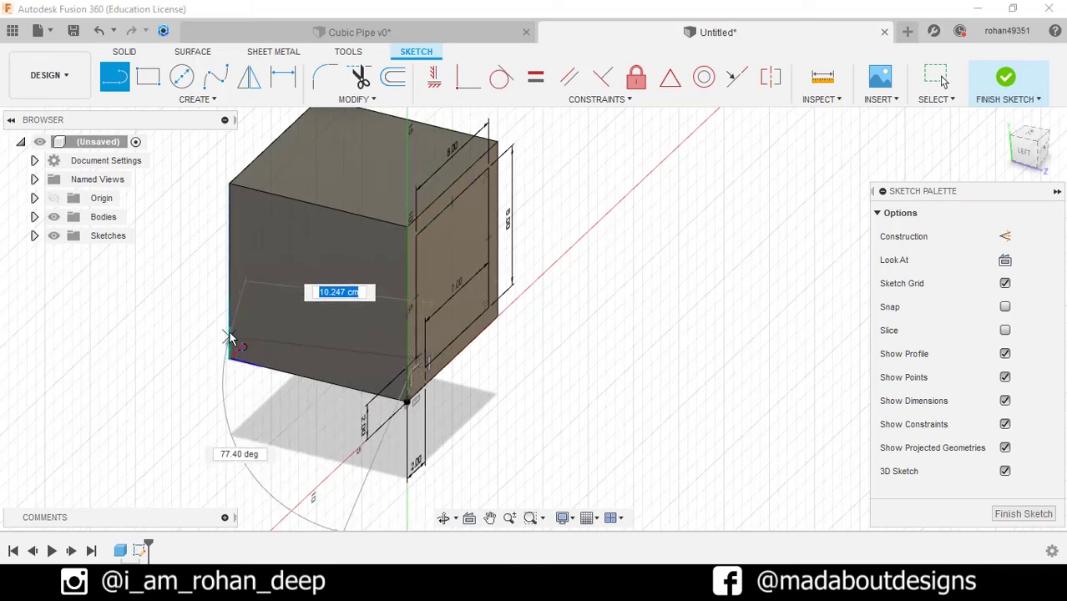
{"action": "left_click", "coordinate": [229, 359]}
{"action": "key", "text": "ctrl+z"}
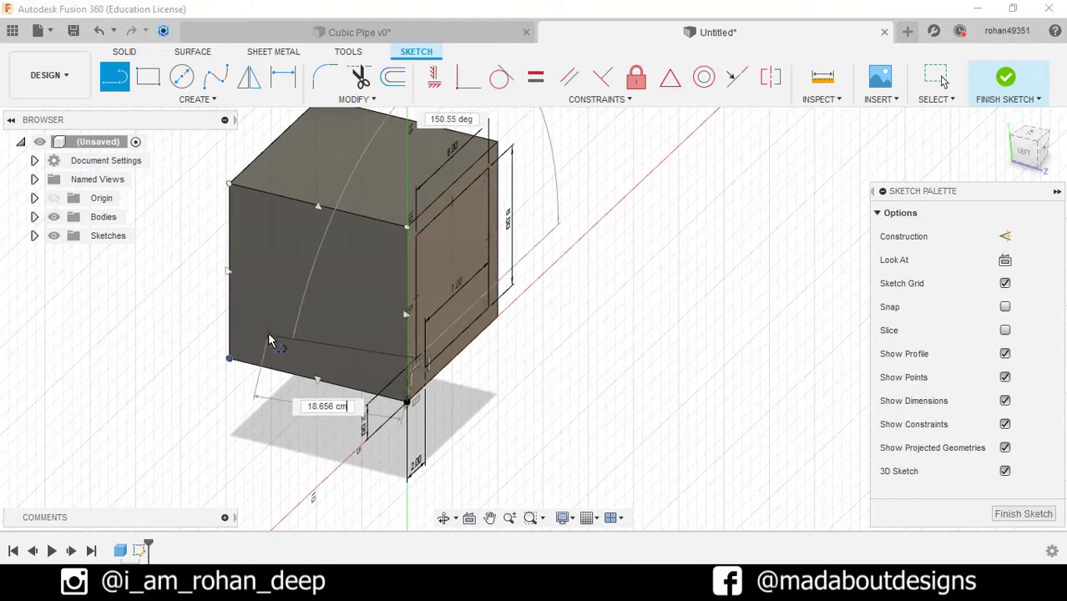
{"action": "middle_click_drag", "start_coordinate": [268, 332], "coordinate": [250, 336], "text": "shift"}
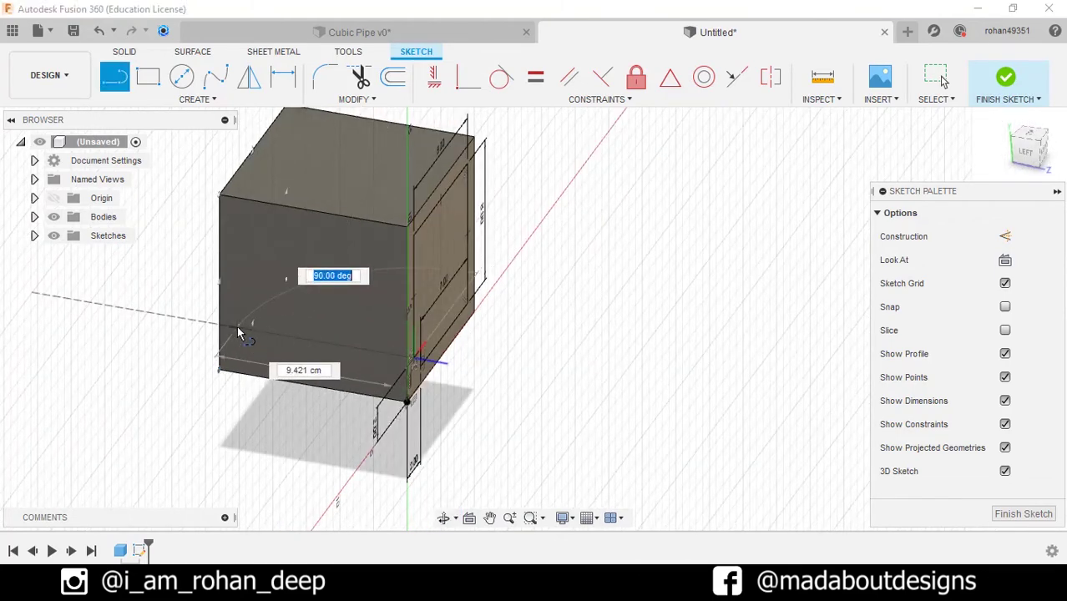
{"action": "key", "text": "Escape"}
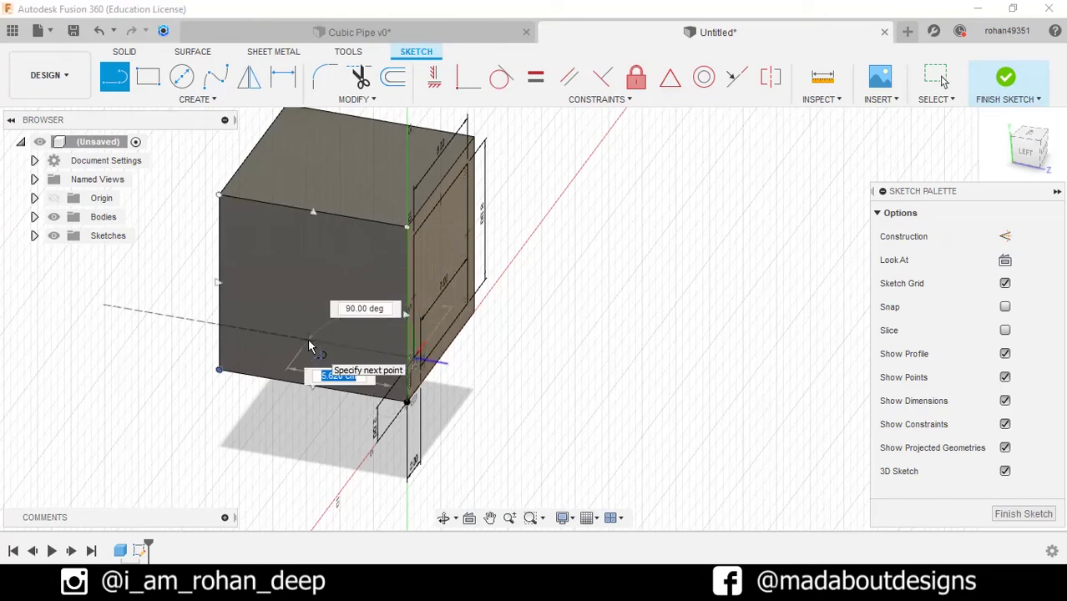
Hide the cube body and add 8 cm and 7 cm lines to the 3D path.
{"action": "left_click", "coordinate": [34, 217]}
{"action": "left_click", "coordinate": [68, 237]}
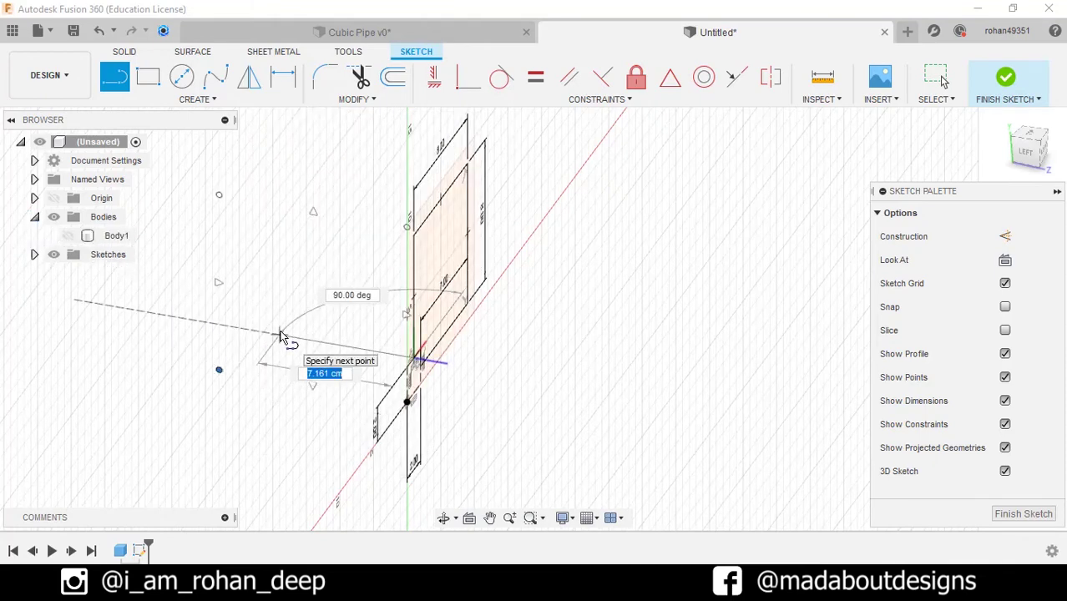
{"action": "key", "text": "Return"}
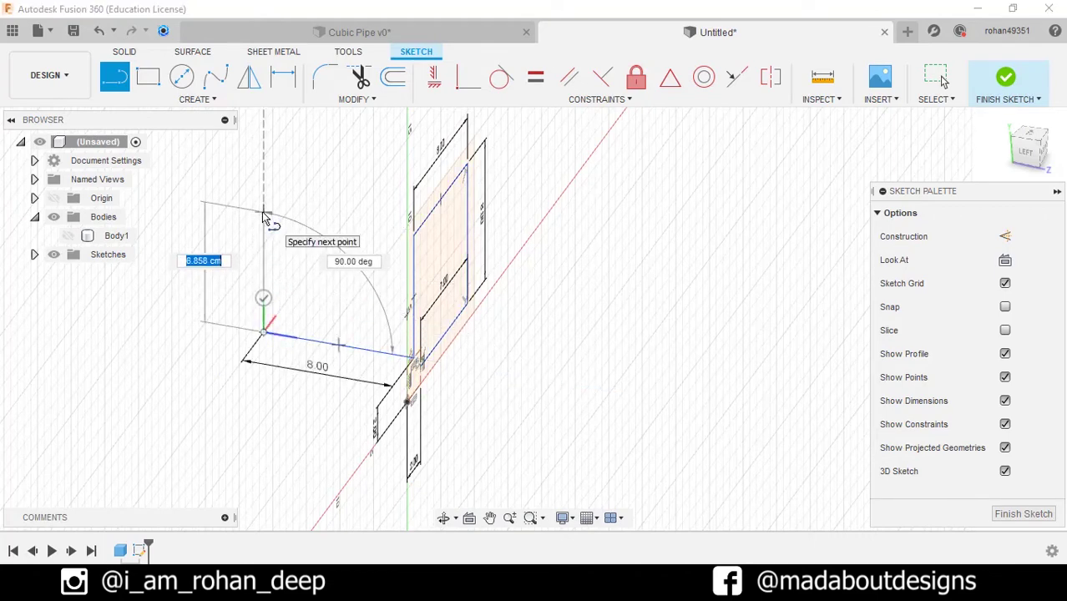
{"action": "type", "text": "8"}
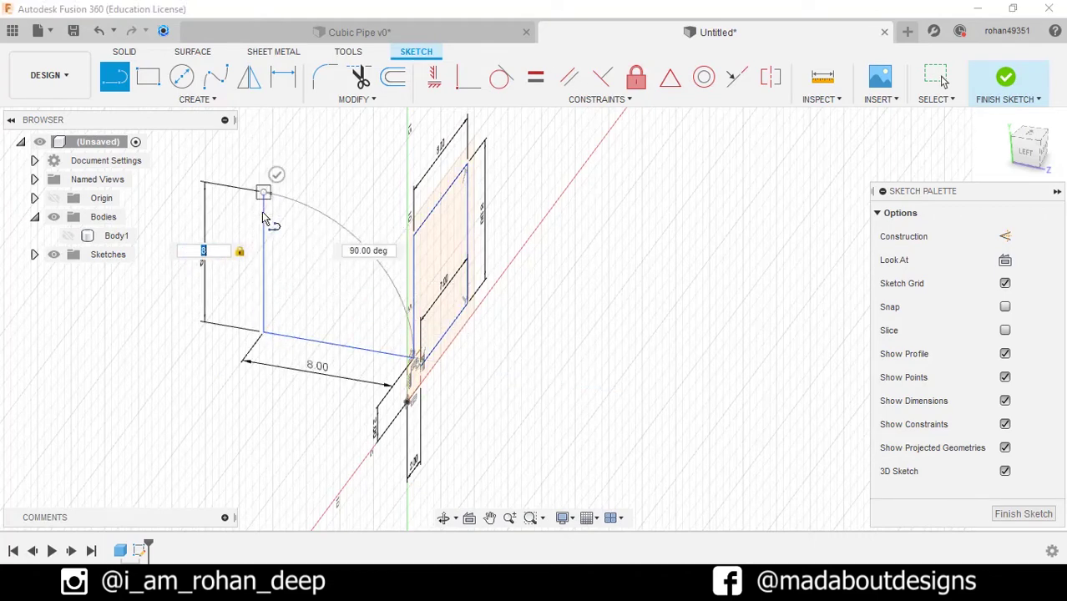
{"action": "key", "text": "Return"}
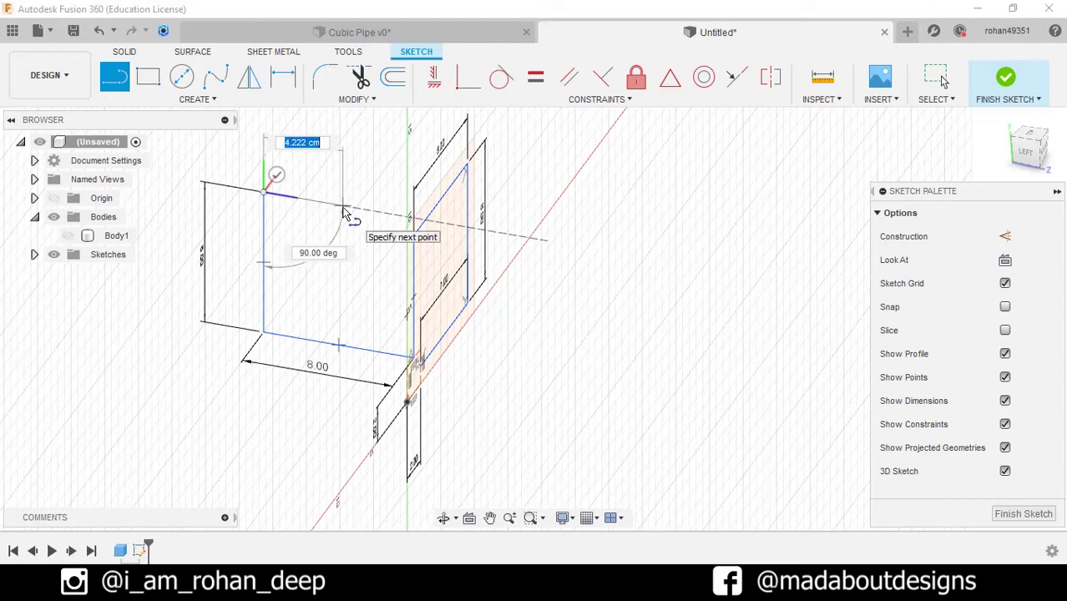
{"action": "type", "text": "7"}
{"action": "key", "text": "Return"}
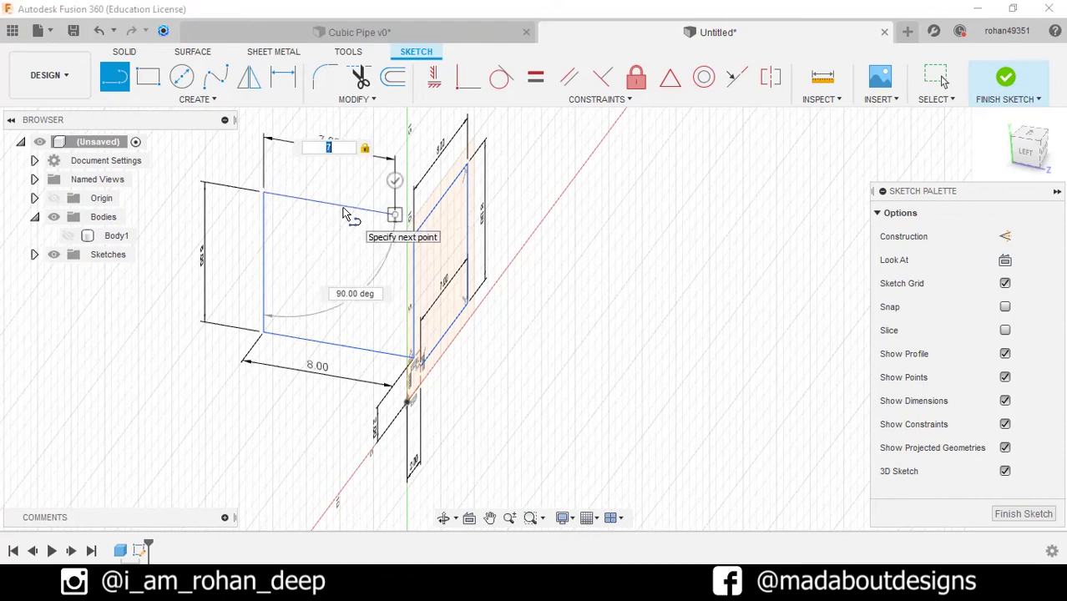
{"action": "left_click", "coordinate": [349, 214]}
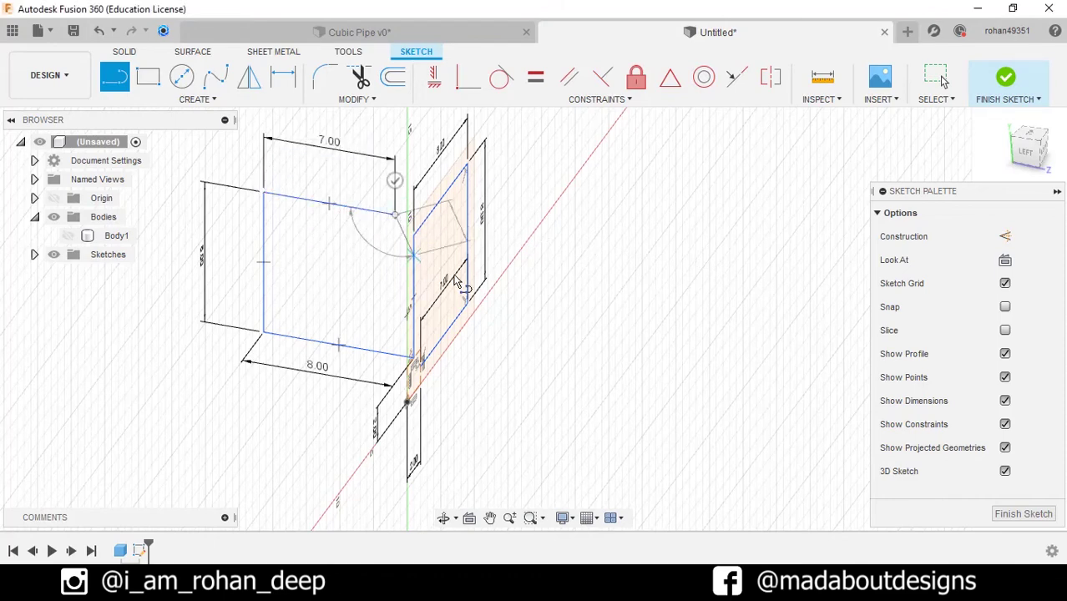
Hide the sketch grid and orbit around the sketch.
{"action": "left_click", "coordinate": [1006, 284]}
{"action": "key", "text": "Escape"}
{"action": "middle_click_drag", "start_coordinate": [508, 279], "coordinate": [738, 279], "text": "shift"}
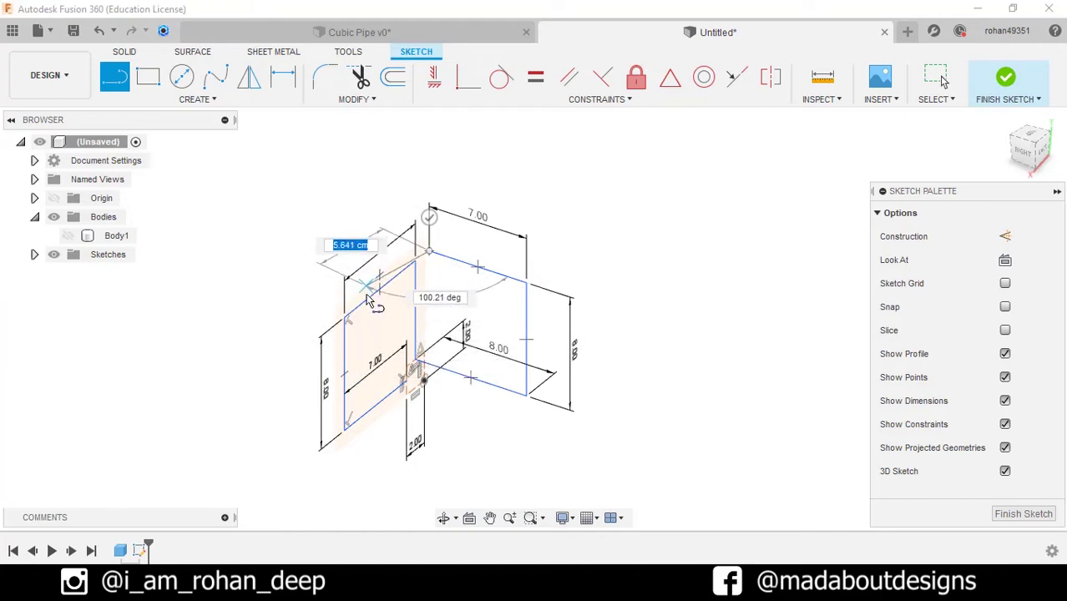
Add two more 8 cm line segments to the path.
{"action": "middle_click_drag", "start_coordinate": [370, 303], "coordinate": [525, 292], "text": "shift"}
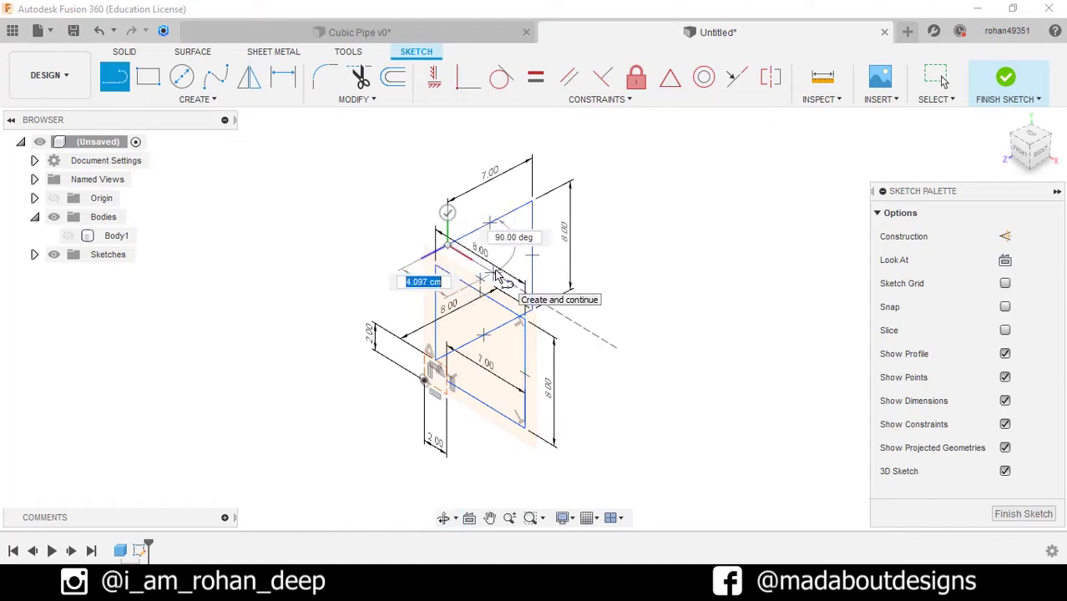
{"action": "key", "text": "Return"}
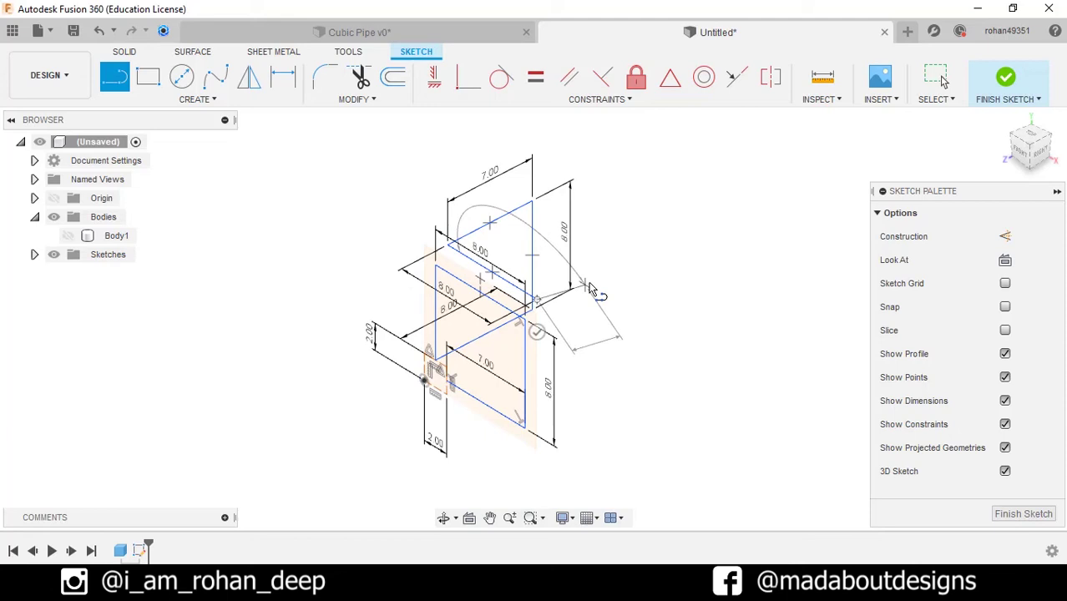
{"action": "type", "text": "8"}
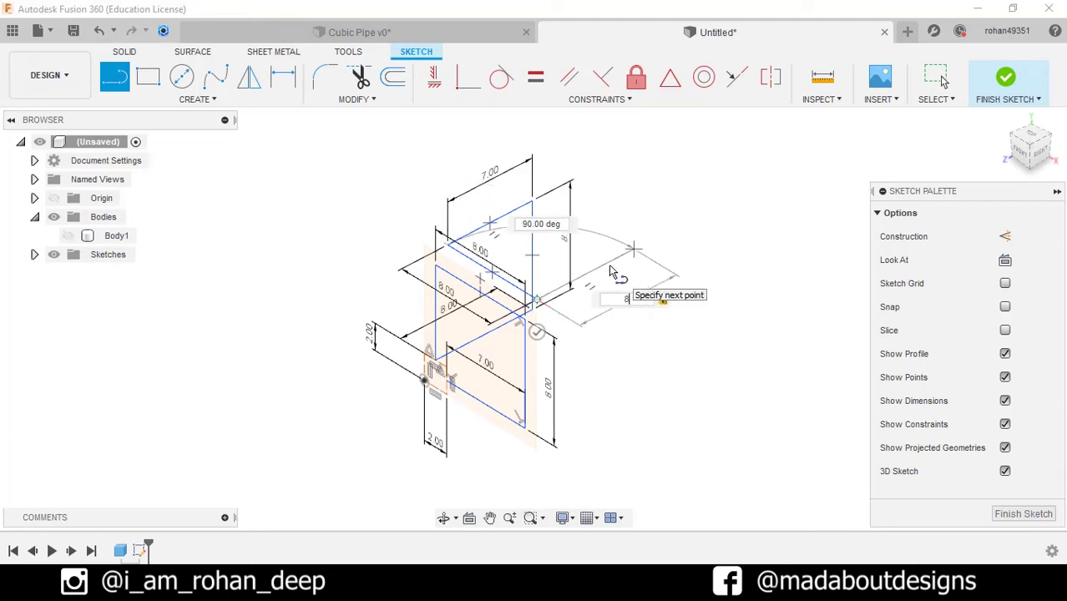
{"action": "key", "text": "Return"}
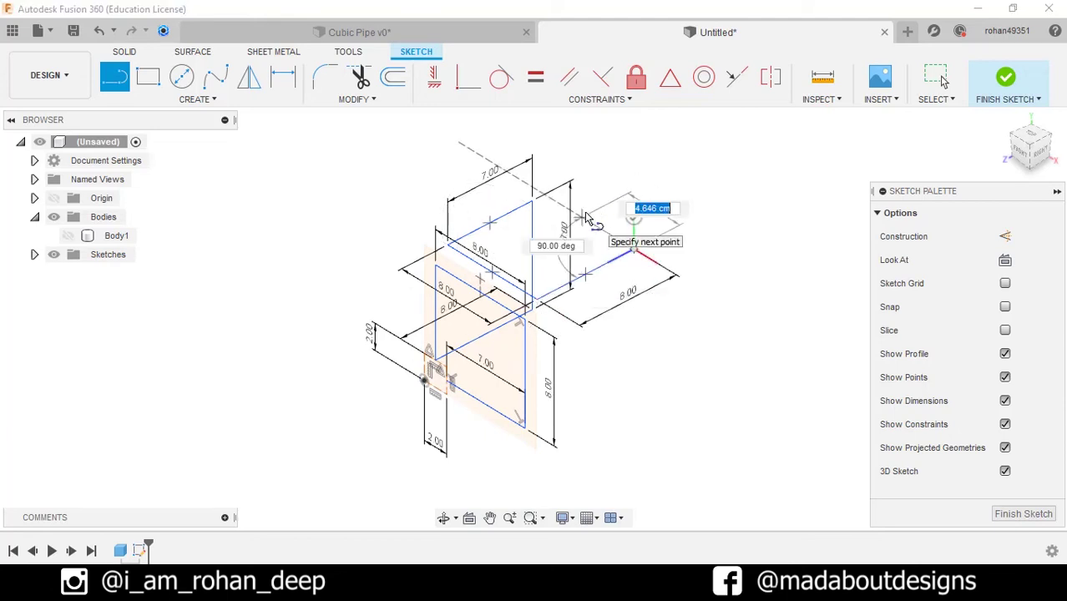
{"action": "type", "text": "7"}
{"action": "key", "text": "Return"}
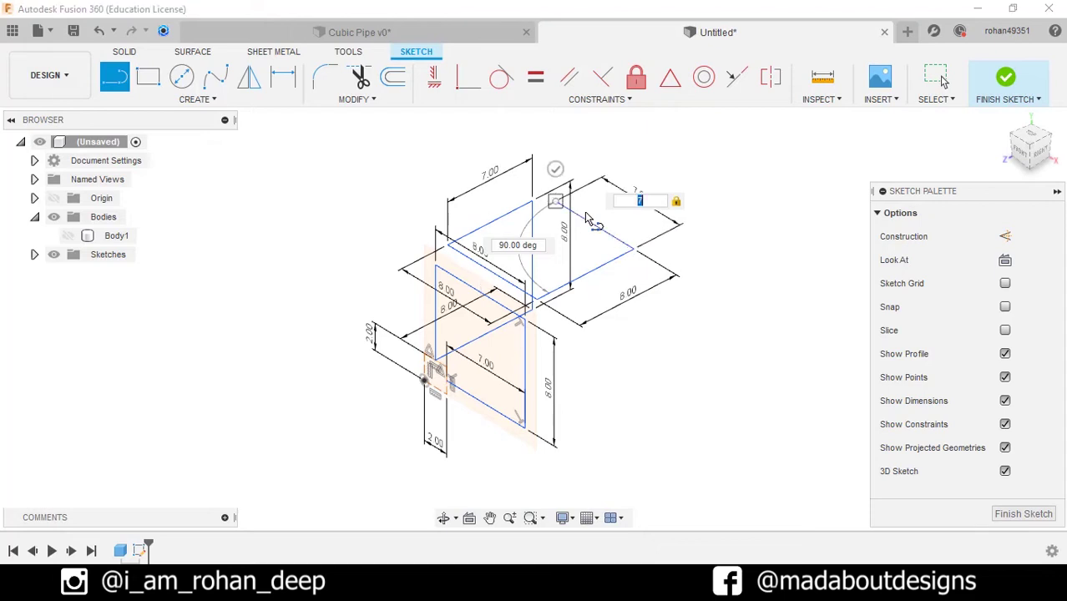
{"action": "key", "text": "Escape"}
{"action": "mouse_move", "coordinate": [588, 219]}
{"action": "middle_mouse_down", "text": "shift"}
{"action": "mouse_move", "coordinate": [500, 204]}
{"action": "mouse_move", "coordinate": [535, 276]}
{"action": "middle_mouse_up", "text": "shift"}
Start a new chain at the box corner with 8, 8 and 7 cm lines.
{"action": "key", "text": "l"}
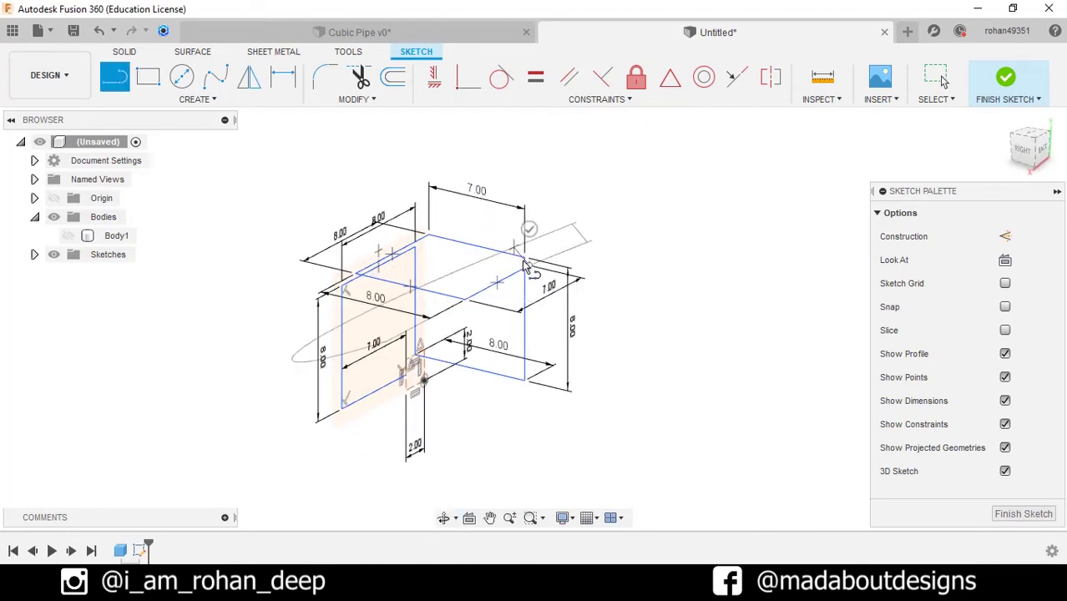
{"action": "left_click", "coordinate": [341, 406]}
{"action": "left_click", "coordinate": [528, 265]}
{"action": "type", "text": "8"}
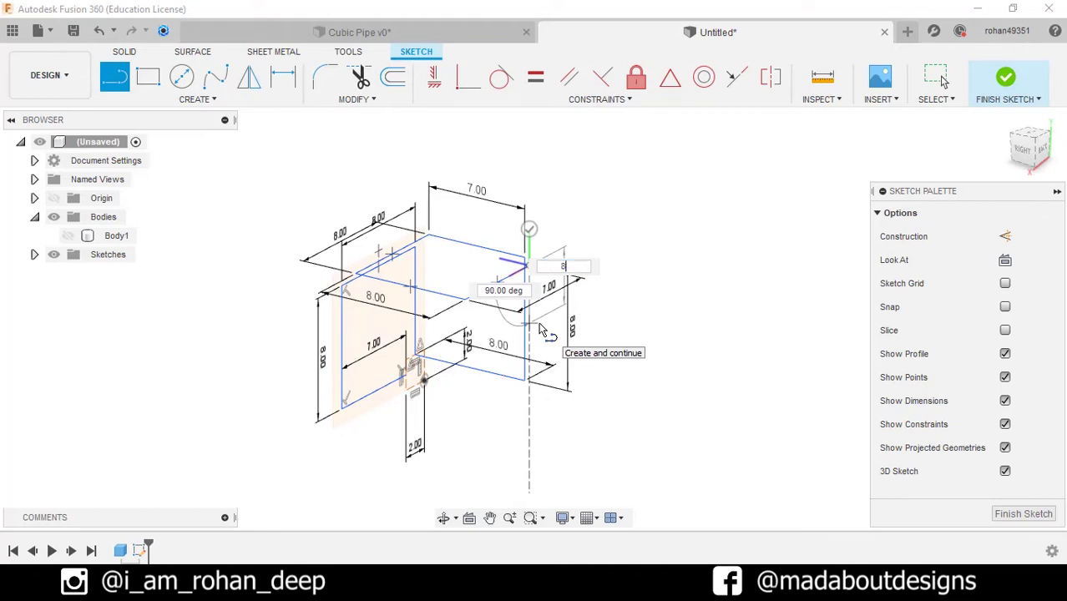
{"action": "key", "text": "Tab"}
{"action": "key", "text": "Return"}
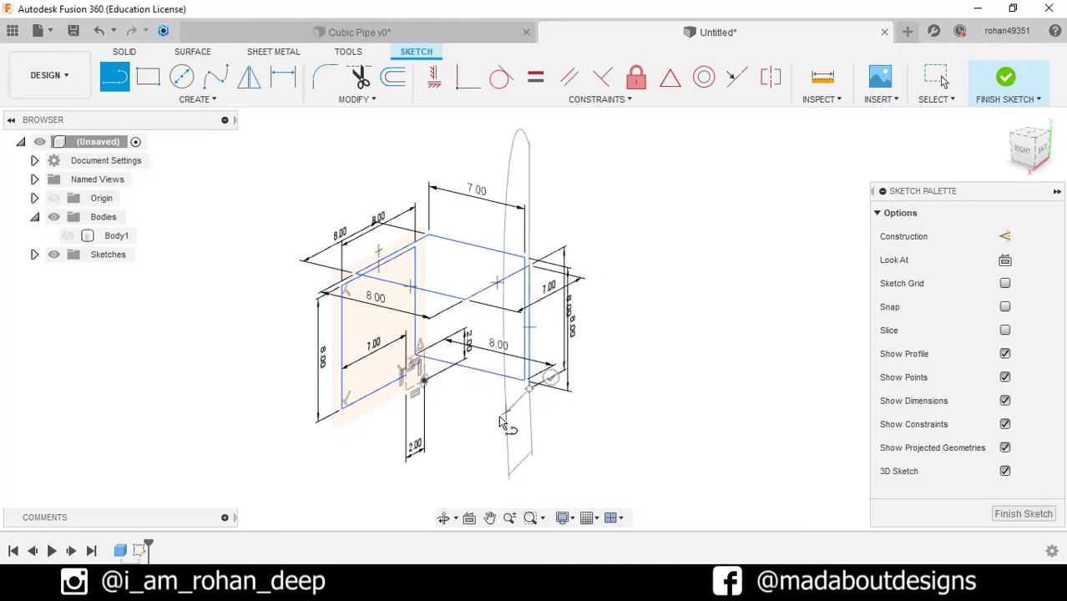
{"action": "type", "text": "8"}
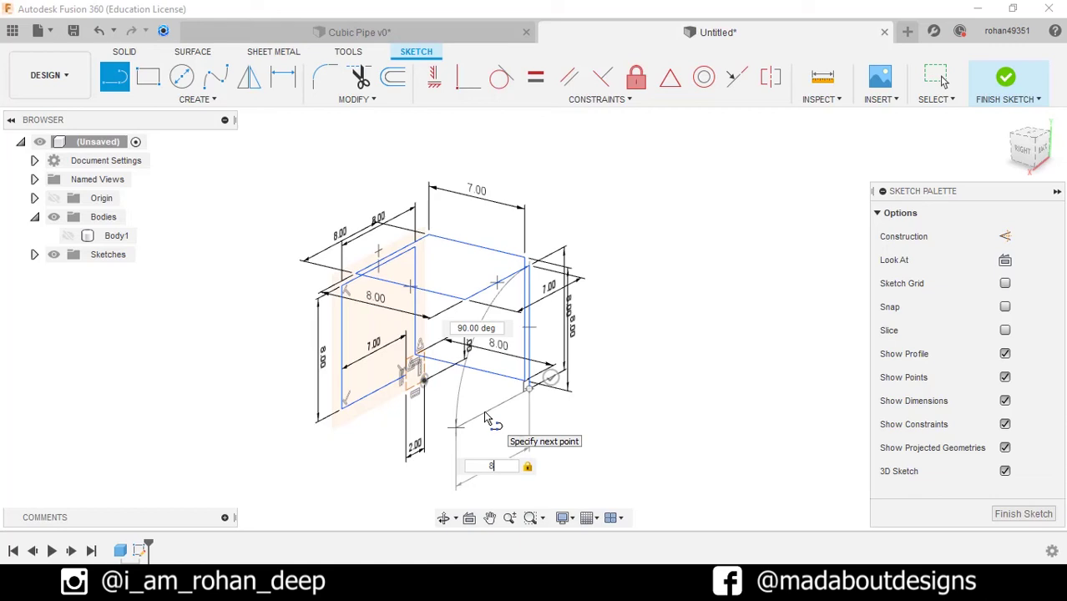
{"action": "key", "text": "Return"}
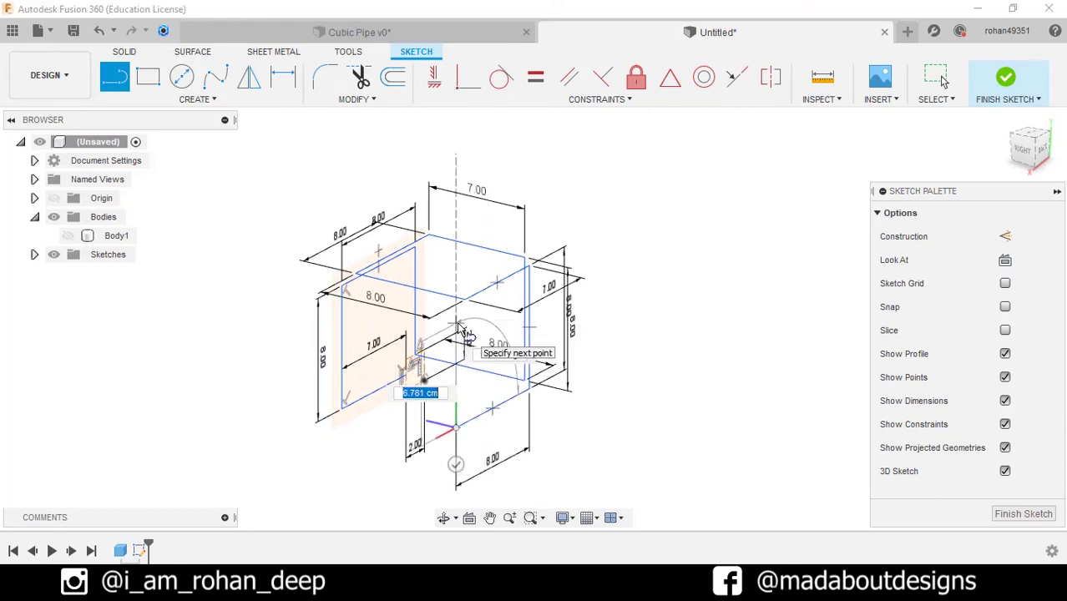
{"action": "type", "text": "7"}
{"action": "key", "text": "Return"}
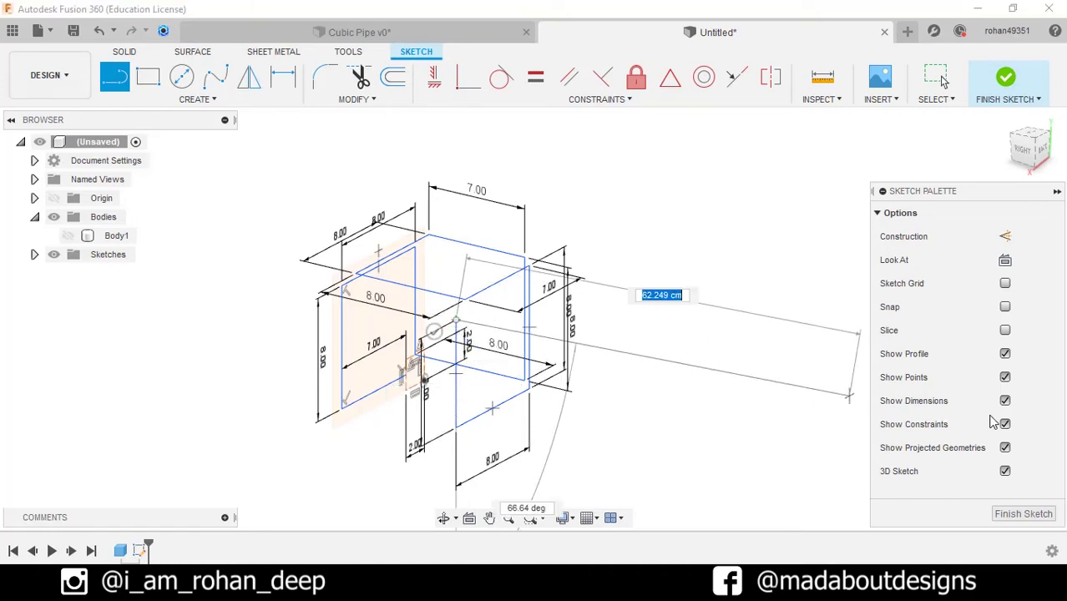
Hide the sketch dimensions and commit the current line.
{"action": "left_click", "coordinate": [1006, 400]}
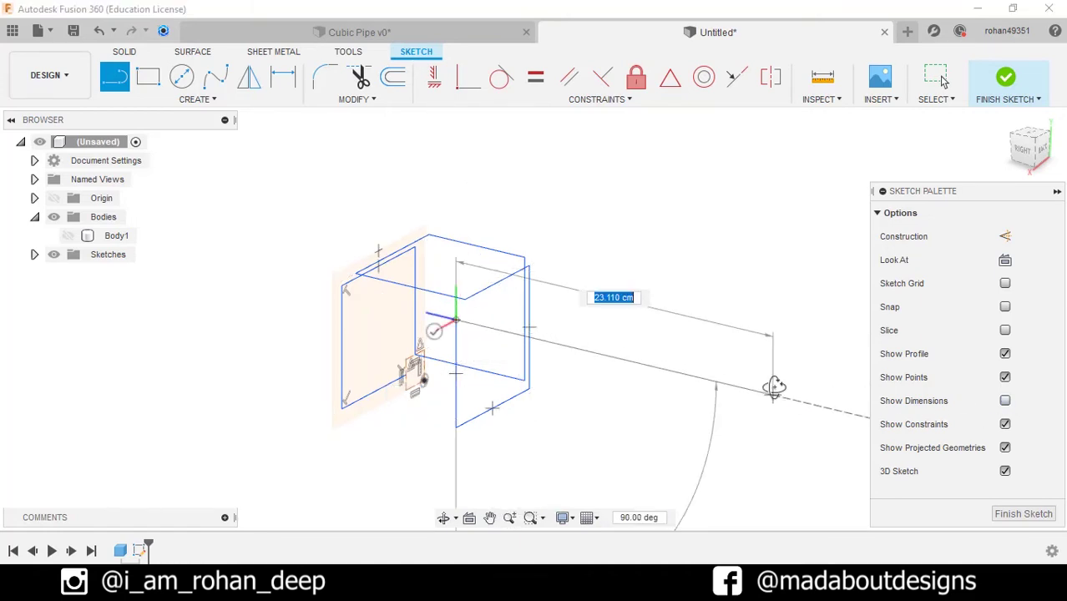
{"action": "mouse_move", "coordinate": [767, 391]}
{"action": "middle_mouse_down", "text": "shift"}
{"action": "mouse_move", "coordinate": [813, 377]}
{"action": "mouse_move", "coordinate": [587, 305]}
{"action": "middle_mouse_up", "text": "shift"}
{"action": "type", "text": "8"}
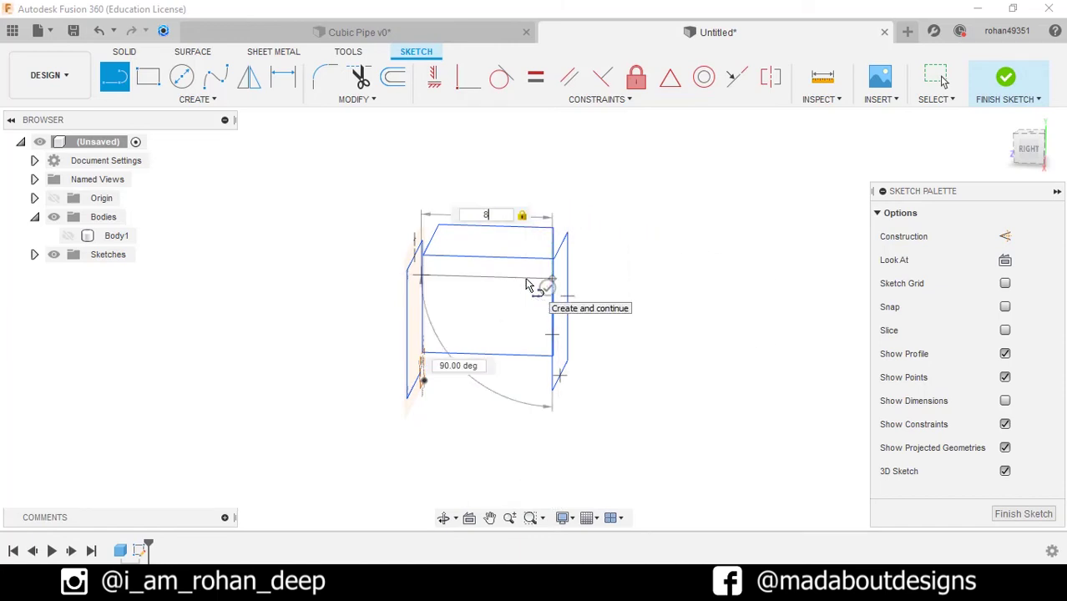
{"action": "key", "text": "Return"}
{"action": "key", "text": "Escape"}
{"action": "middle_click_drag", "start_coordinate": [476, 318], "coordinate": [456, 288], "text": "shift"}
Draw a 7.5 cm vertical line and a 7 cm line from the sketch origin.
{"action": "key", "text": "l"}
{"action": "left_click", "coordinate": [457, 289]}
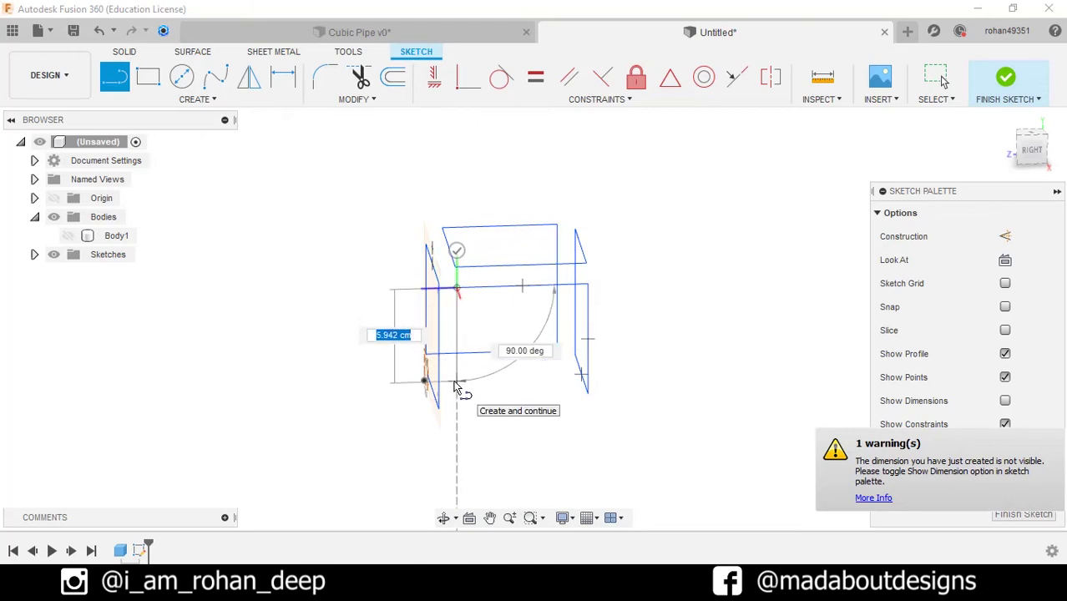
{"action": "type", "text": "7.5"}
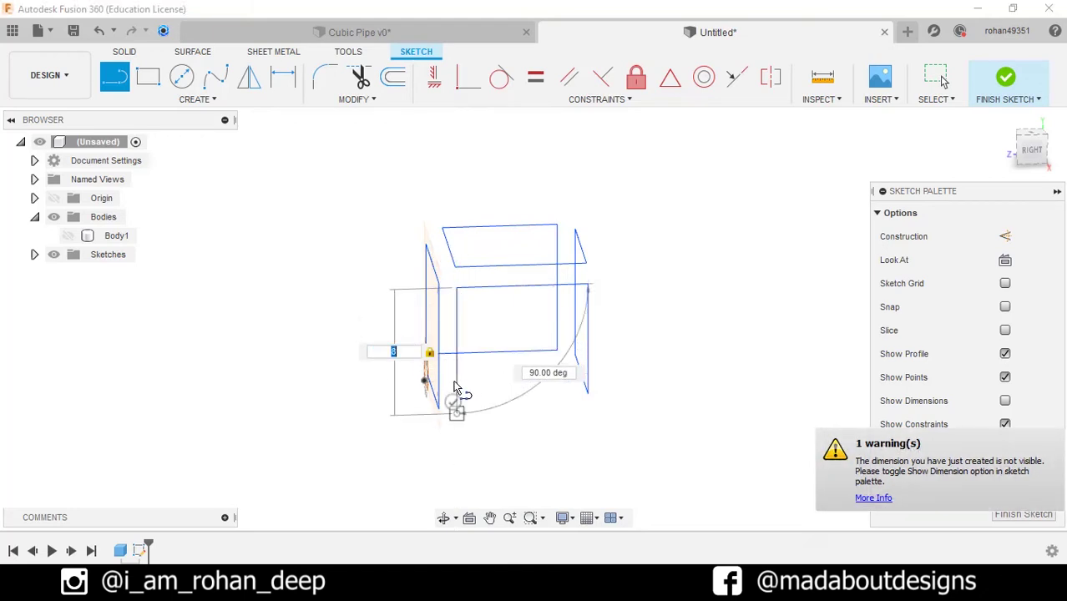
{"action": "key", "text": "Return"}
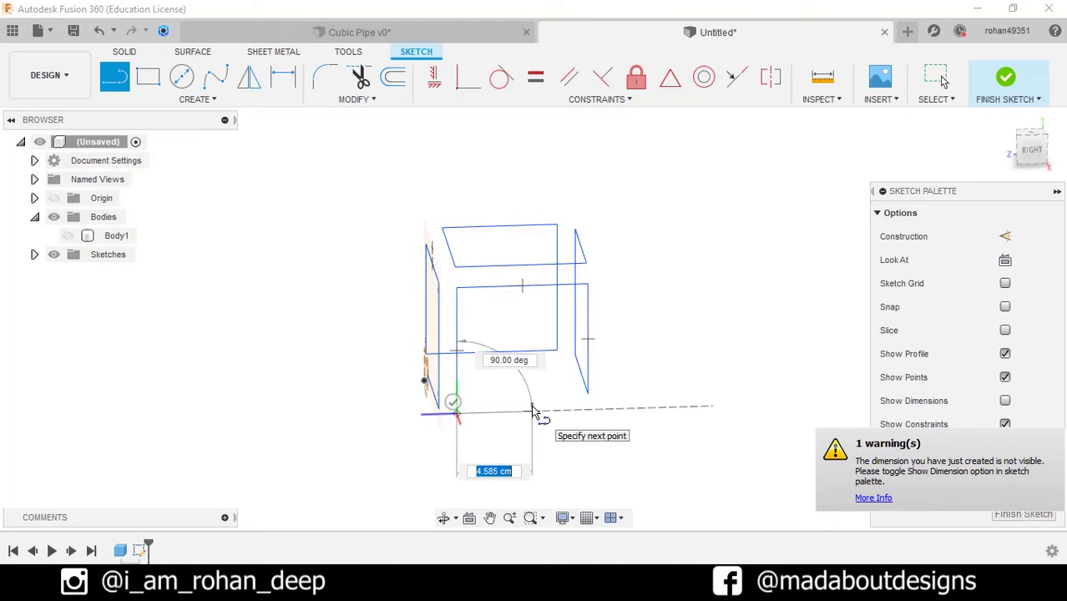
{"action": "type", "text": "7"}
{"action": "key", "text": "Return"}
Add the final 8 cm line, completing the wrap around the cube.
{"action": "mouse_move", "coordinate": [543, 410]}
{"action": "middle_mouse_down", "text": "shift"}
{"action": "mouse_move", "coordinate": [424, 422]}
{"action": "mouse_move", "coordinate": [439, 445]}
{"action": "middle_mouse_up", "text": "shift"}
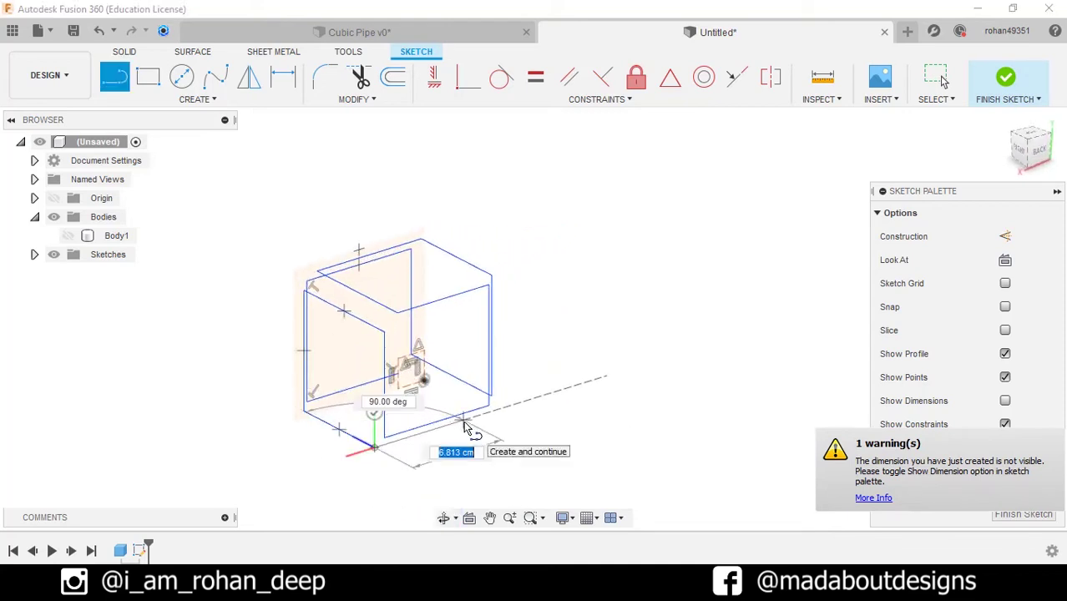
{"action": "type", "text": "8"}
{"action": "key", "text": "Tab"}
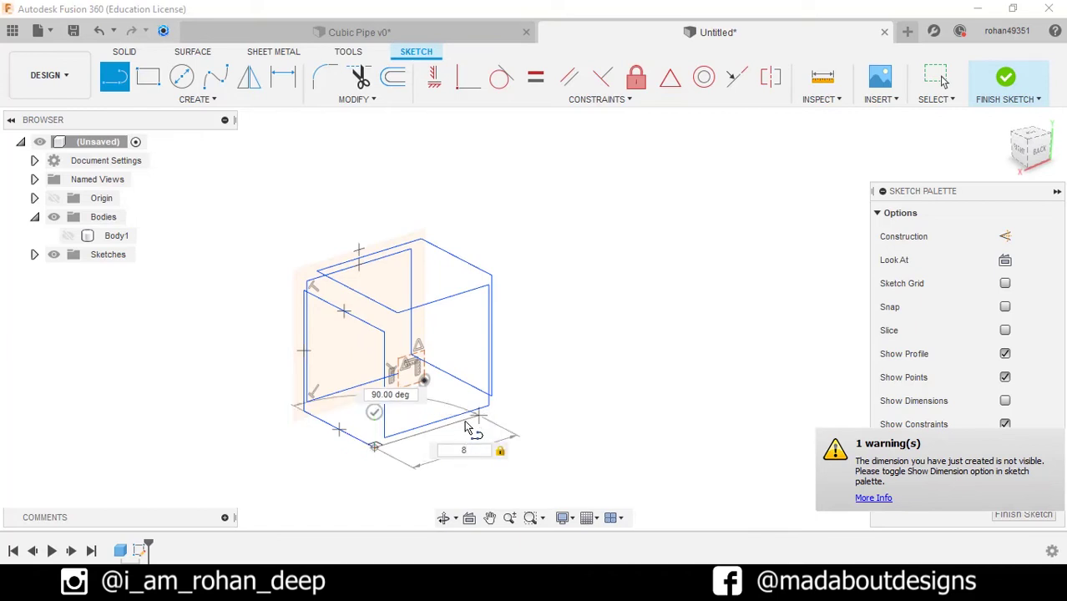
{"action": "mouse_move", "coordinate": [467, 428]}
{"action": "middle_mouse_down", "text": "shift"}
{"action": "mouse_move", "coordinate": [416, 367]}
{"action": "mouse_move", "coordinate": [332, 420]}
{"action": "middle_mouse_up", "text": "shift"}
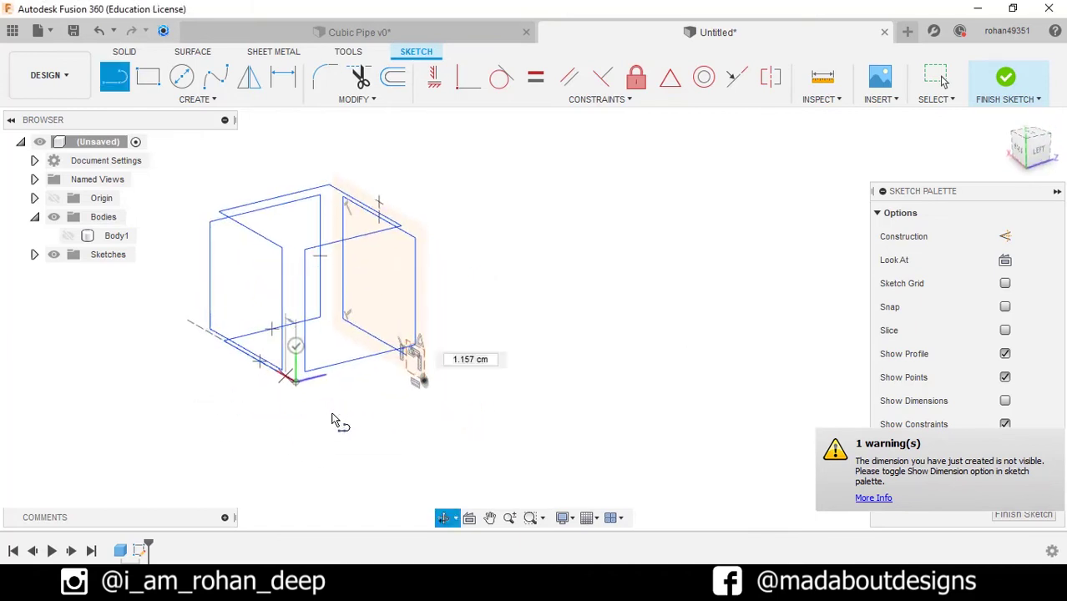
{"action": "scroll", "coordinate": [409, 360], "scroll_direction": "up", "scroll_amount": 3}
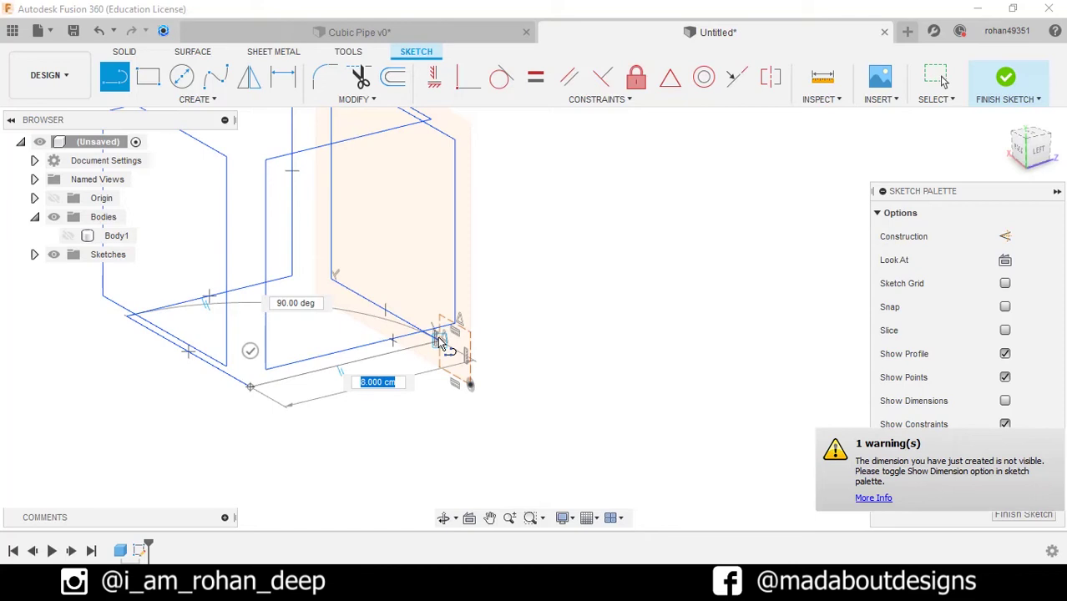
{"action": "key", "text": "Return"}
{"action": "scroll", "coordinate": [467, 351], "scroll_direction": "down", "scroll_amount": 3}
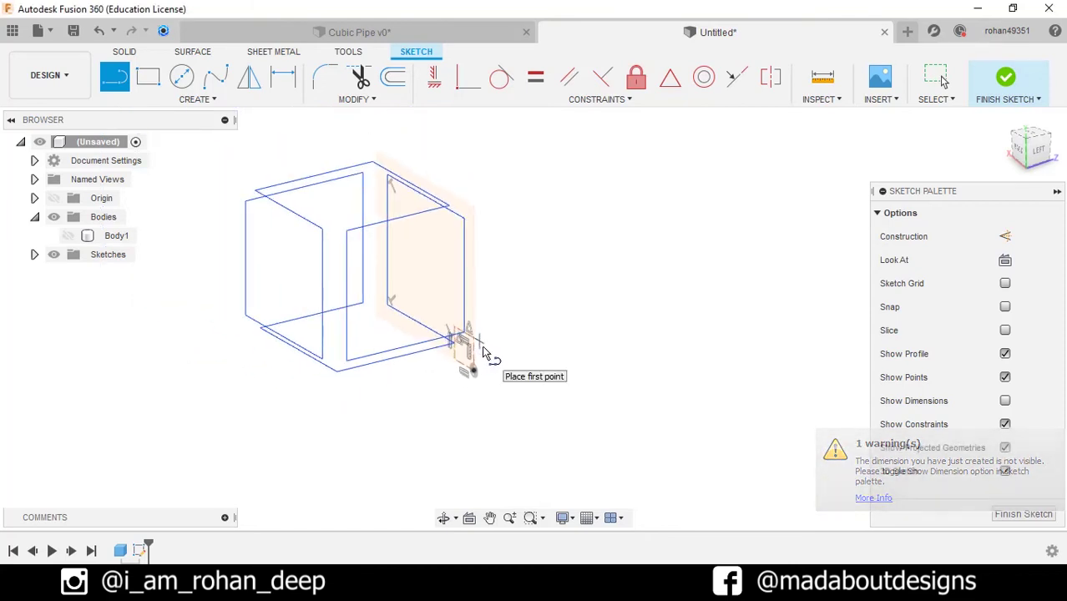
{"action": "key", "text": "Escape"}
{"action": "mouse_move", "coordinate": [608, 329]}
{"action": "middle_mouse_down", "text": "shift"}
{"action": "mouse_move", "coordinate": [611, 320]}
{"action": "mouse_move", "coordinate": [837, 312]}
{"action": "middle_mouse_up", "text": "shift"}
Show the sketch dimensions again and finish the 3D sketch.
{"action": "key", "text": "l"}
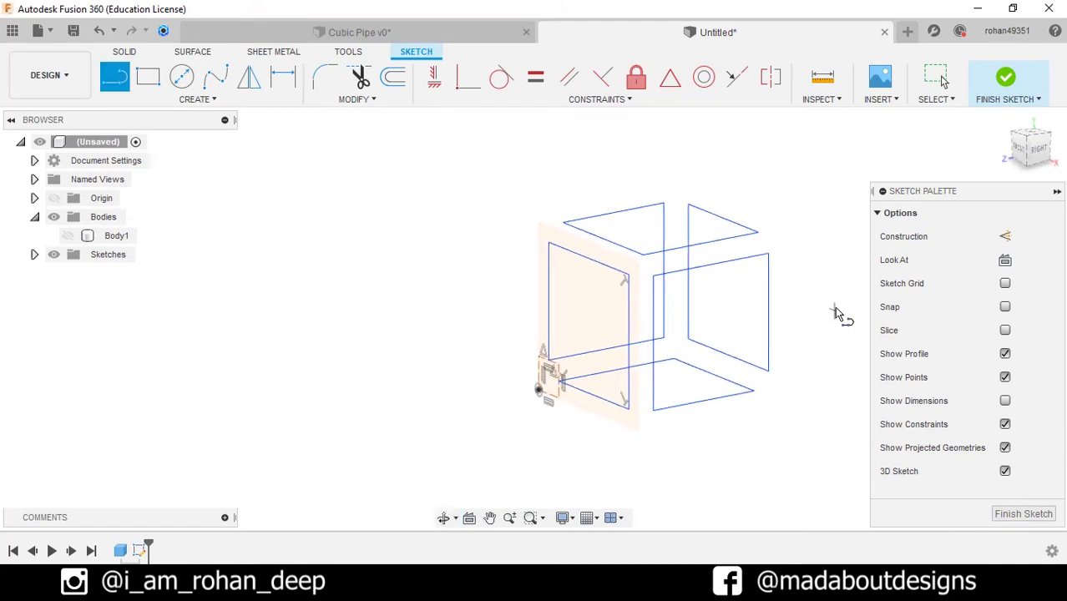
{"action": "left_click", "coordinate": [1005, 401]}
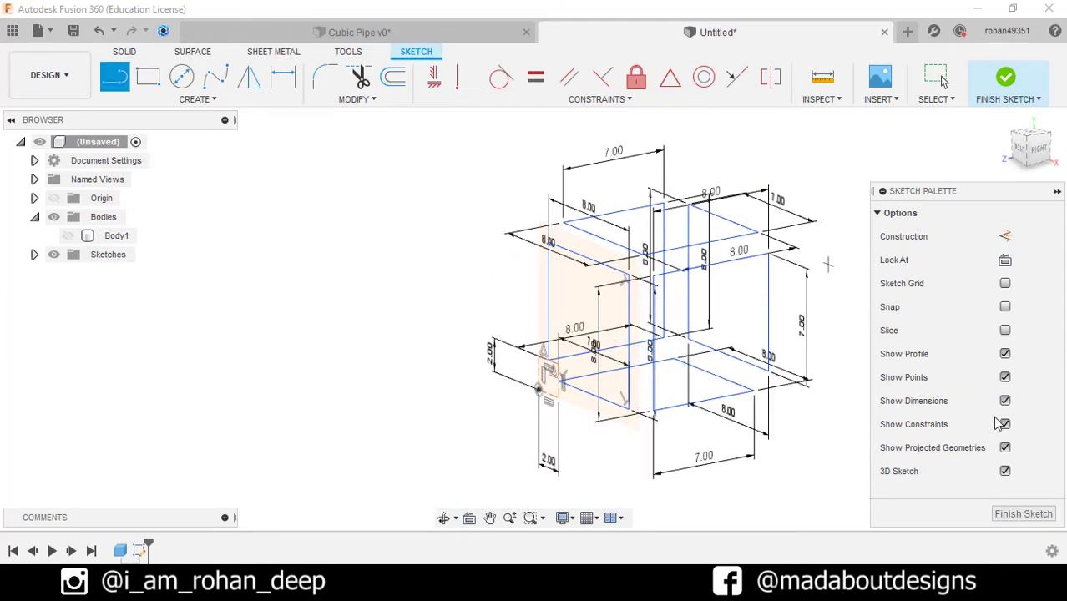
{"action": "left_click", "coordinate": [1005, 77]}
{"action": "mouse_move", "coordinate": [1002, 117]}
{"action": "middle_mouse_down", "text": "shift"}
{"action": "mouse_move", "coordinate": [883, 252]}
{"action": "mouse_move", "coordinate": [895, 283]}
{"action": "mouse_move", "coordinate": [798, 288]}
{"action": "middle_mouse_up", "text": "shift"}
{"action": "key", "text": "Escape"}
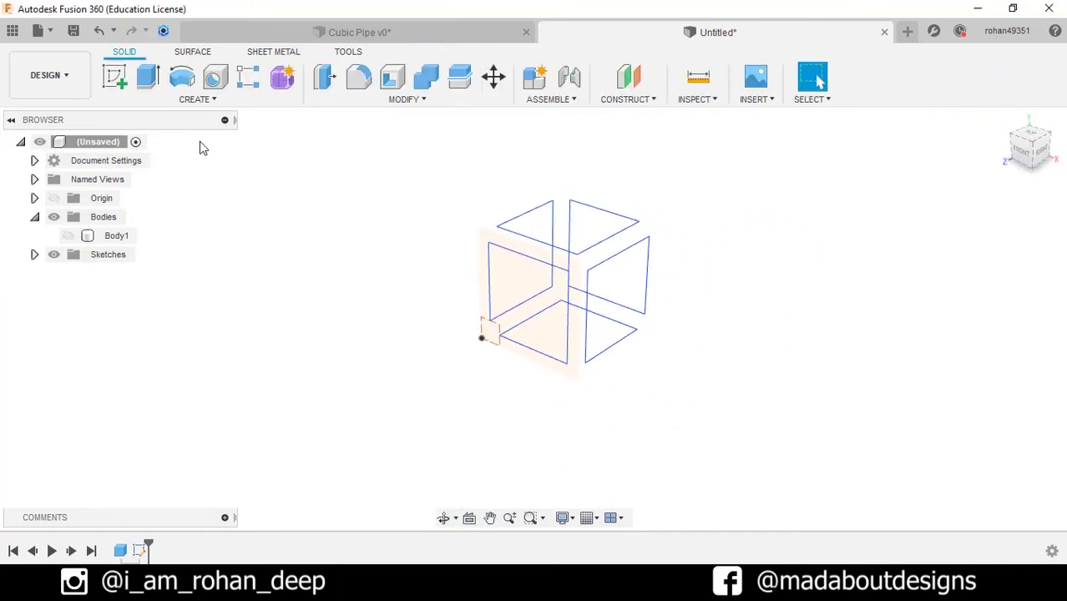
Sweep a 1 cm circular pipe along the cube path as a new body.
{"action": "left_click", "coordinate": [206, 102]}
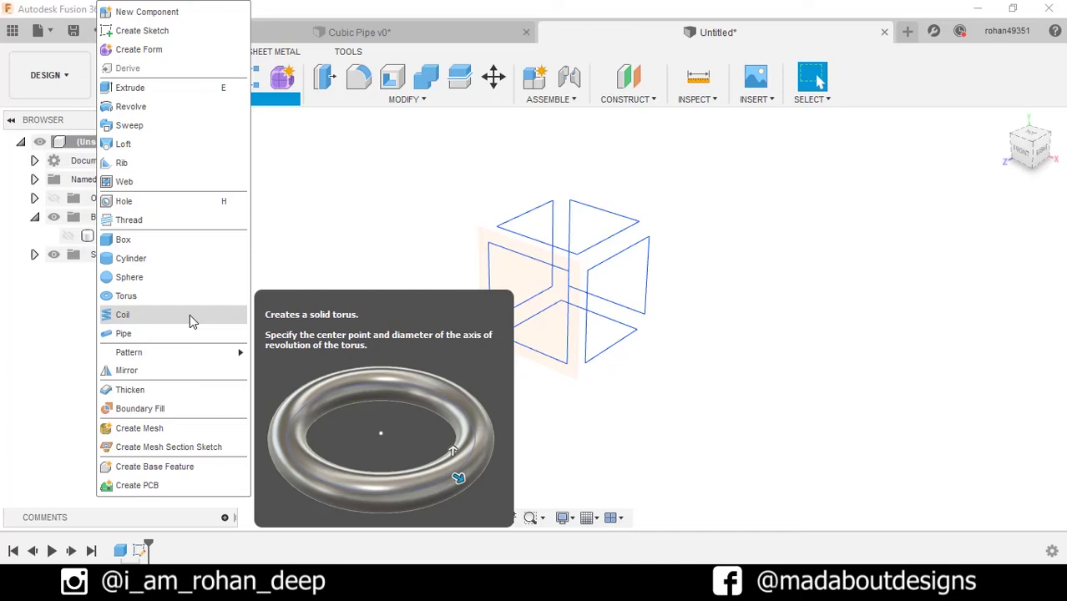
{"action": "left_click", "coordinate": [189, 334]}
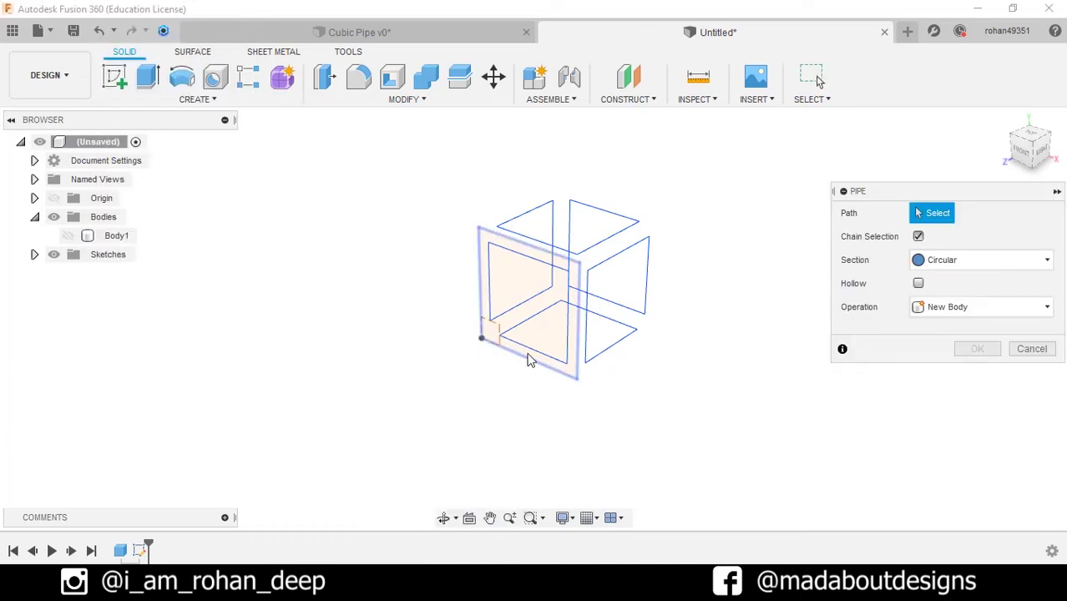
{"action": "left_click", "coordinate": [536, 355]}
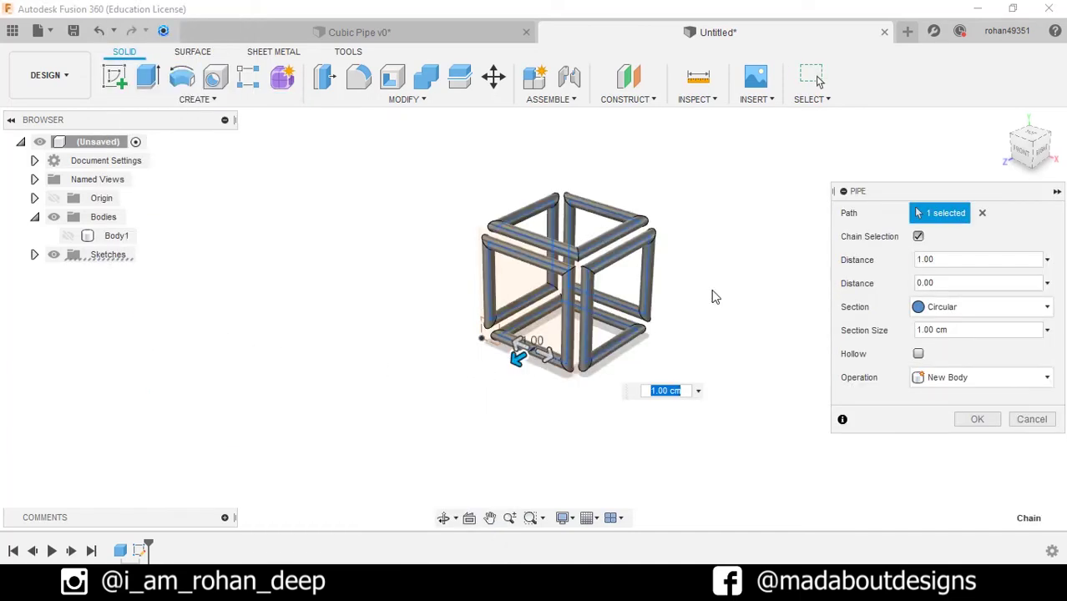
{"action": "scroll", "coordinate": [714, 295], "scroll_direction": "up", "scroll_amount": 2}
{"action": "middle_click_drag", "start_coordinate": [714, 295], "coordinate": [728, 335]}
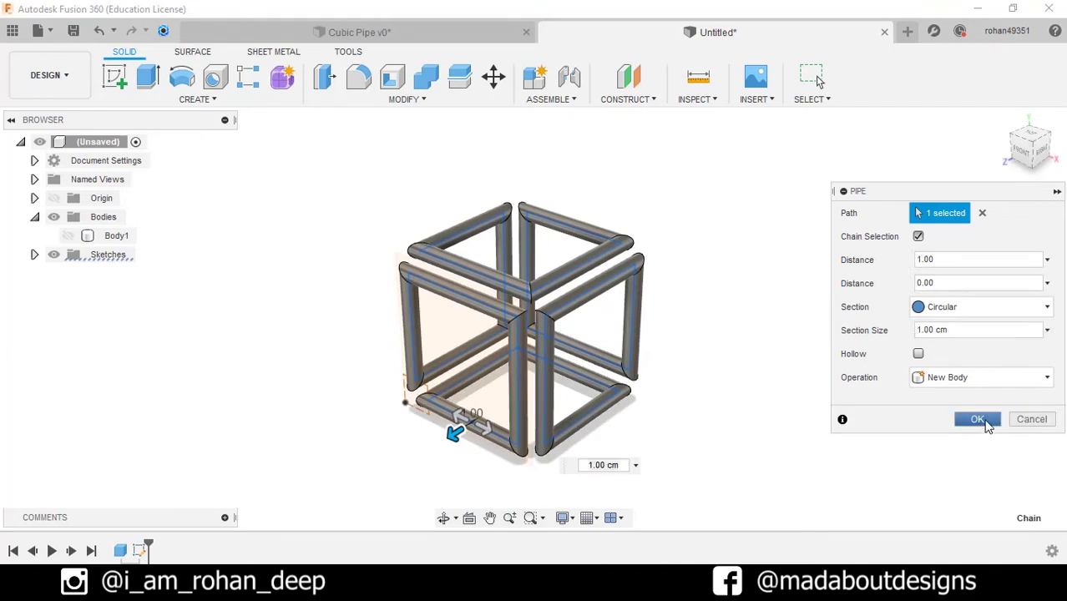
{"action": "left_click", "coordinate": [977, 419]}
{"action": "key", "text": "Escape"}
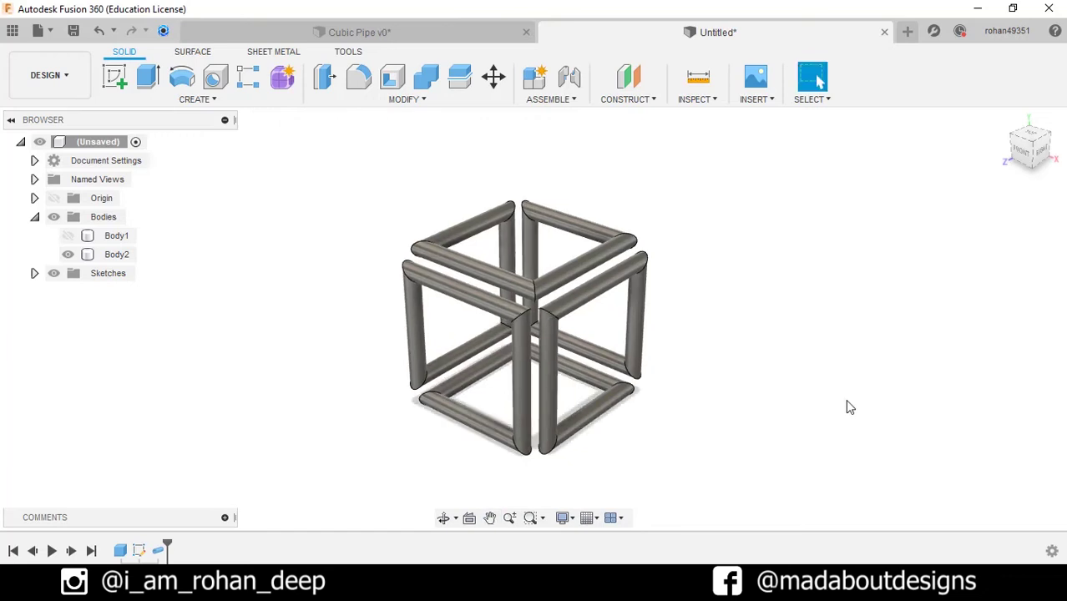
Roll the timeline before Pipe, edit the path sketch and hide its dimensions.
{"action": "mouse_move", "coordinate": [845, 399]}
{"action": "middle_mouse_down", "text": "shift"}
{"action": "mouse_move", "coordinate": [837, 387]}
{"action": "mouse_move", "coordinate": [808, 398]}
{"action": "middle_mouse_up", "text": "shift"}
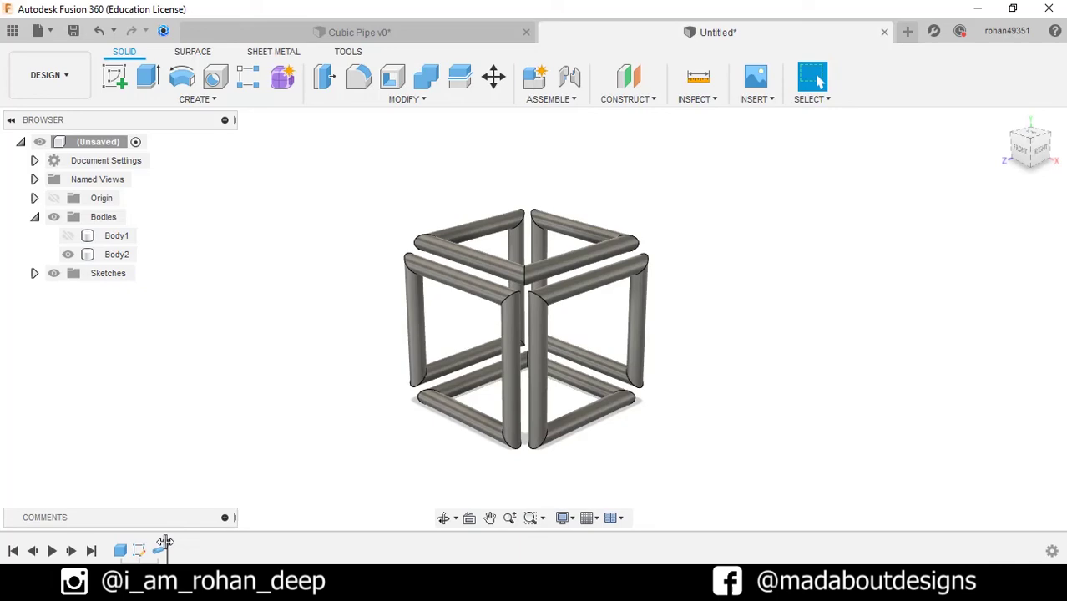
{"action": "left_click_drag", "start_coordinate": [165, 543], "coordinate": [148, 547]}
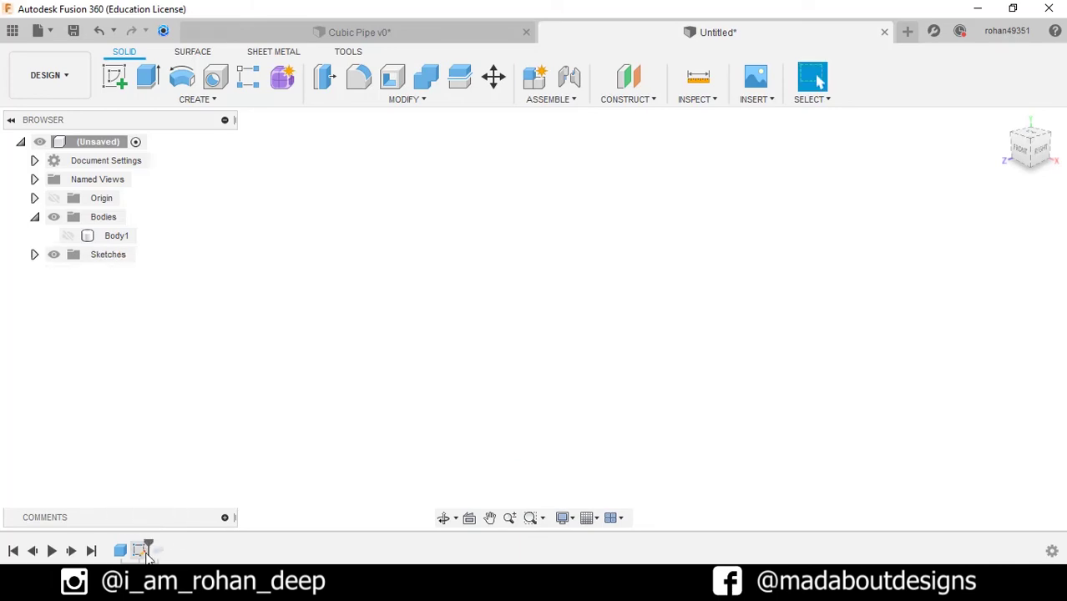
{"action": "double_click", "coordinate": [139, 552]}
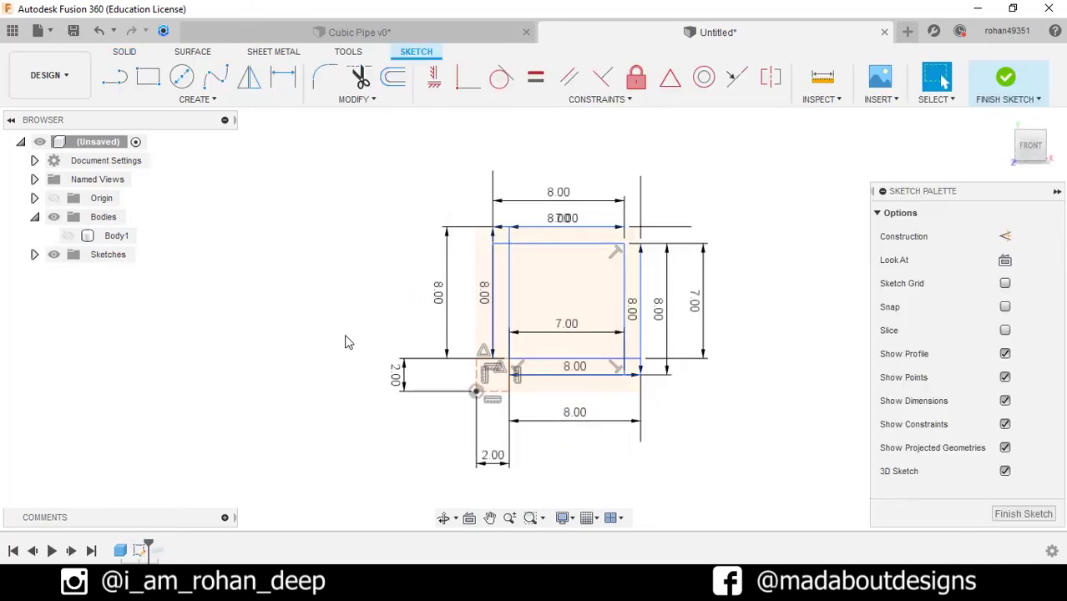
{"action": "middle_click_drag", "start_coordinate": [348, 342], "coordinate": [458, 385], "text": "shift"}
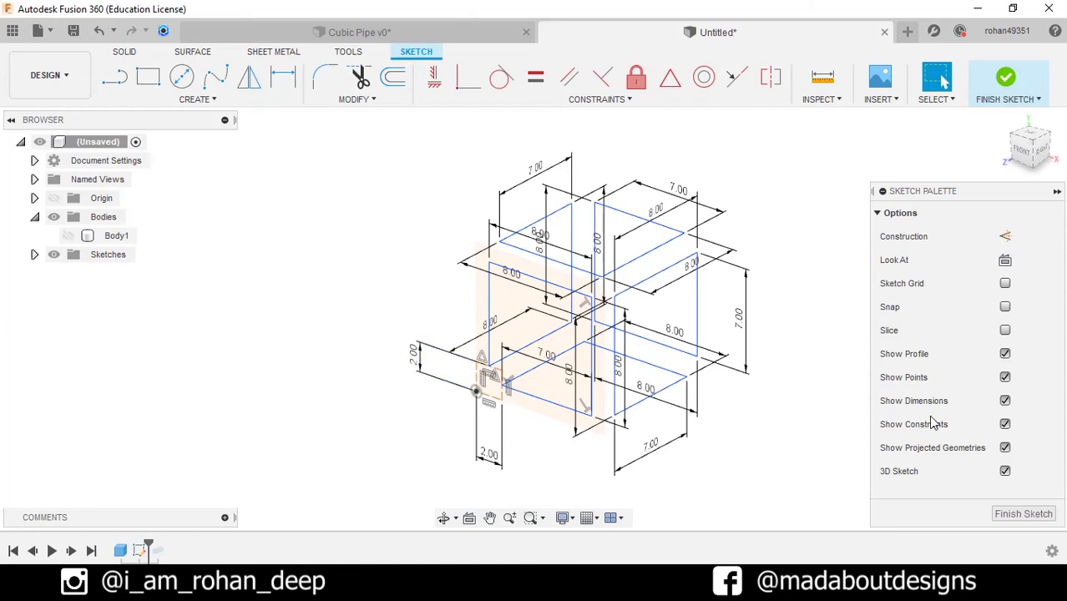
{"action": "left_click", "coordinate": [1004, 402]}
{"action": "scroll", "coordinate": [765, 366], "scroll_direction": "up", "scroll_amount": 2}
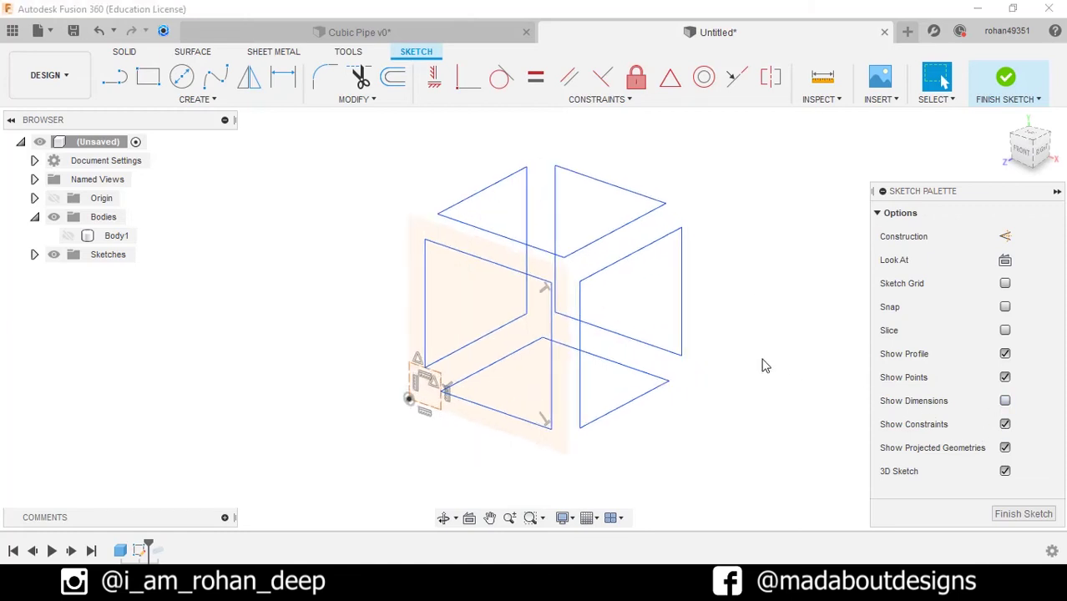
Fillet the path corners on the top, right and left faces.
{"action": "left_click", "coordinate": [325, 77]}
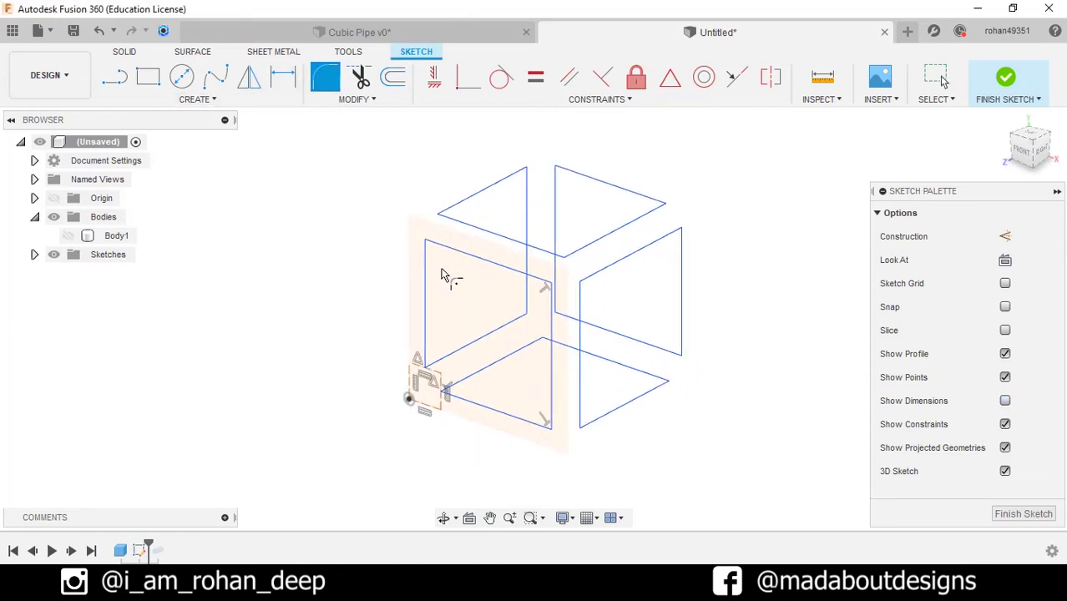
{"action": "scroll", "coordinate": [429, 252], "scroll_direction": "up", "scroll_amount": 2}
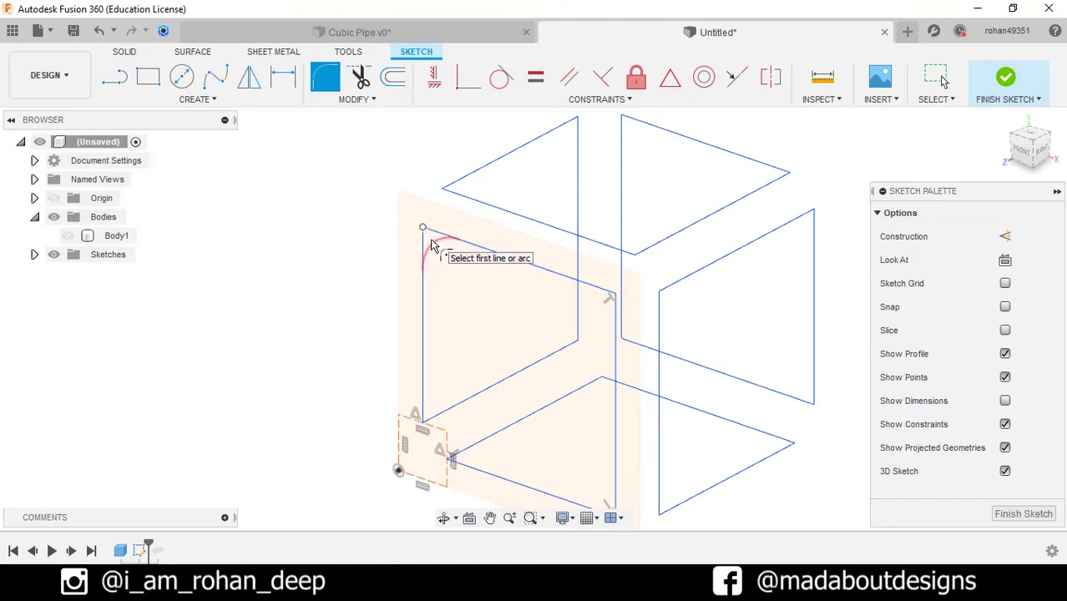
{"action": "left_click", "coordinate": [432, 245]}
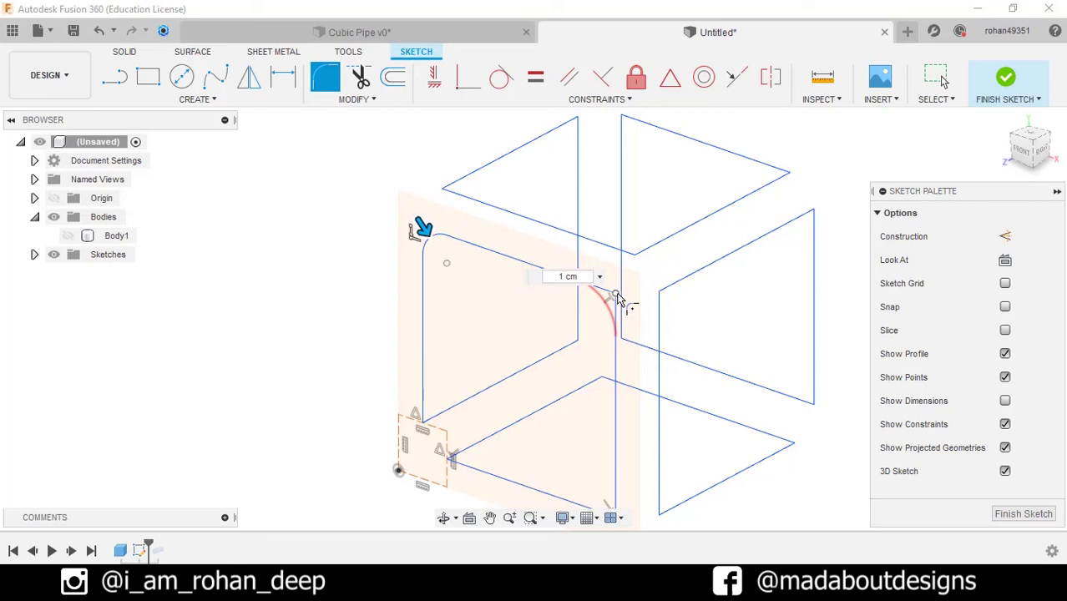
{"action": "key", "text": "Return"}
{"action": "left_click", "coordinate": [613, 297]}
{"action": "left_click", "coordinate": [565, 128]}
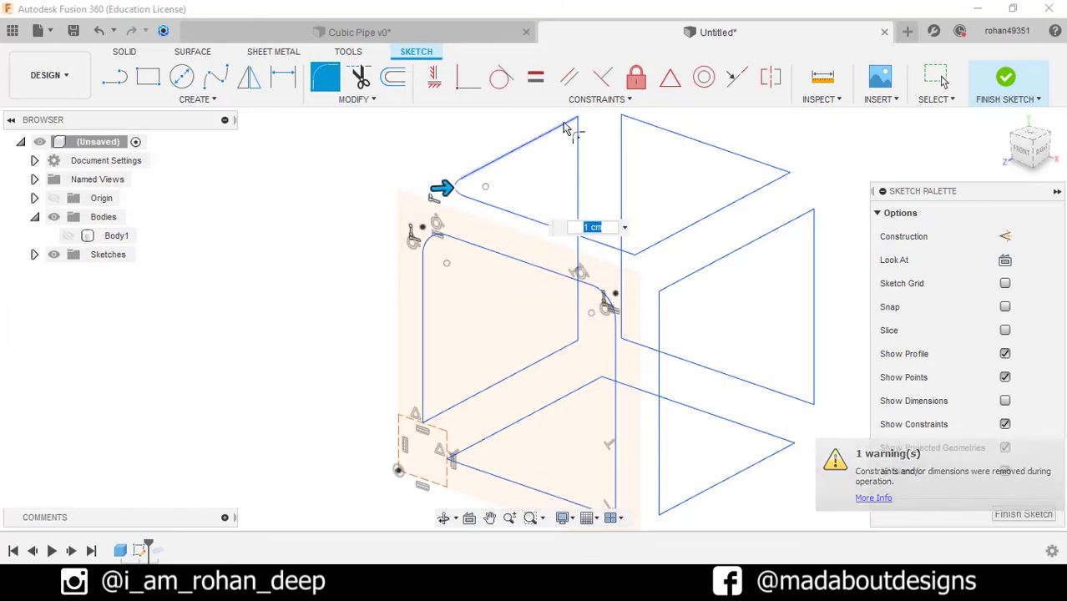
{"action": "key", "text": "Return"}
{"action": "left_click", "coordinate": [635, 123]}
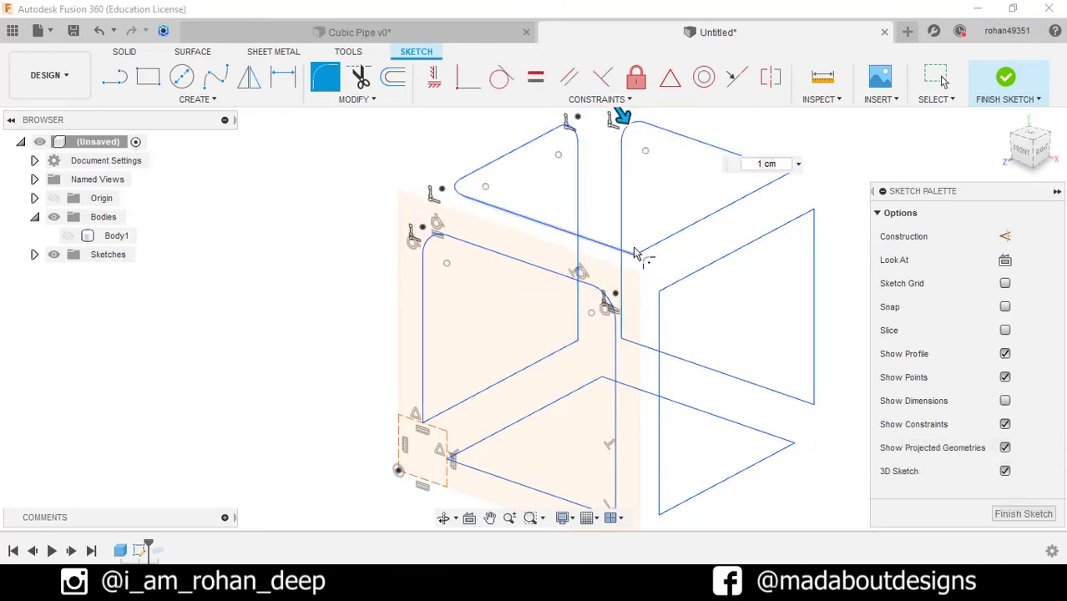
{"action": "key", "text": "Return"}
{"action": "left_click", "coordinate": [635, 255]}
{"action": "left_click", "coordinate": [621, 338]}
{"action": "left_click", "coordinate": [814, 401]}
{"action": "key", "text": "Return"}
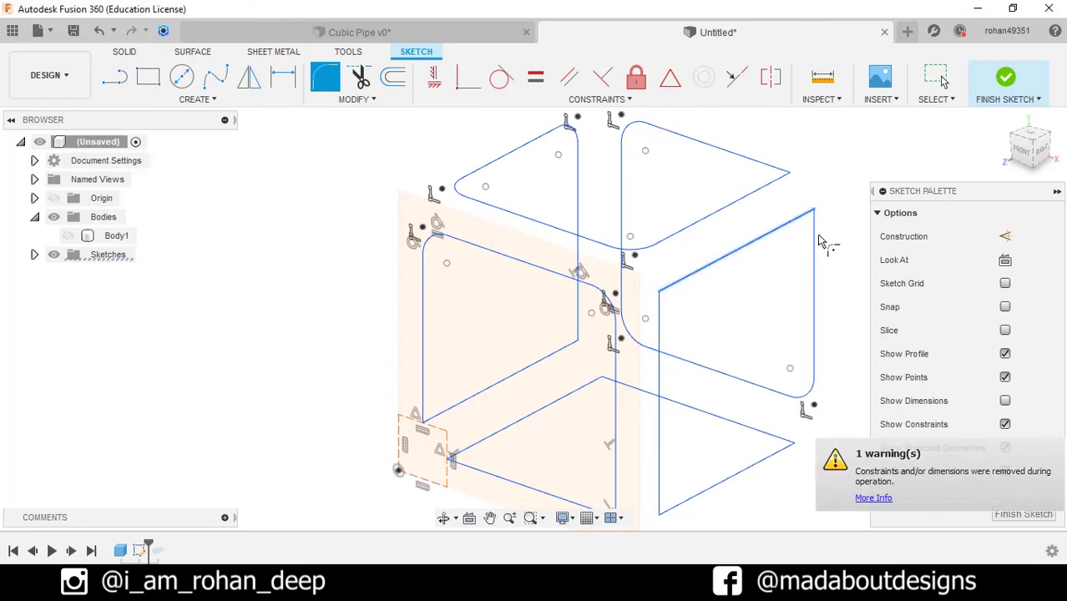
{"action": "left_click", "coordinate": [814, 214]}
{"action": "key", "text": "Return"}
{"action": "left_click", "coordinate": [785, 177]}
{"action": "key", "text": "Return"}
{"action": "left_click", "coordinate": [570, 344]}
{"action": "key", "text": "Return"}
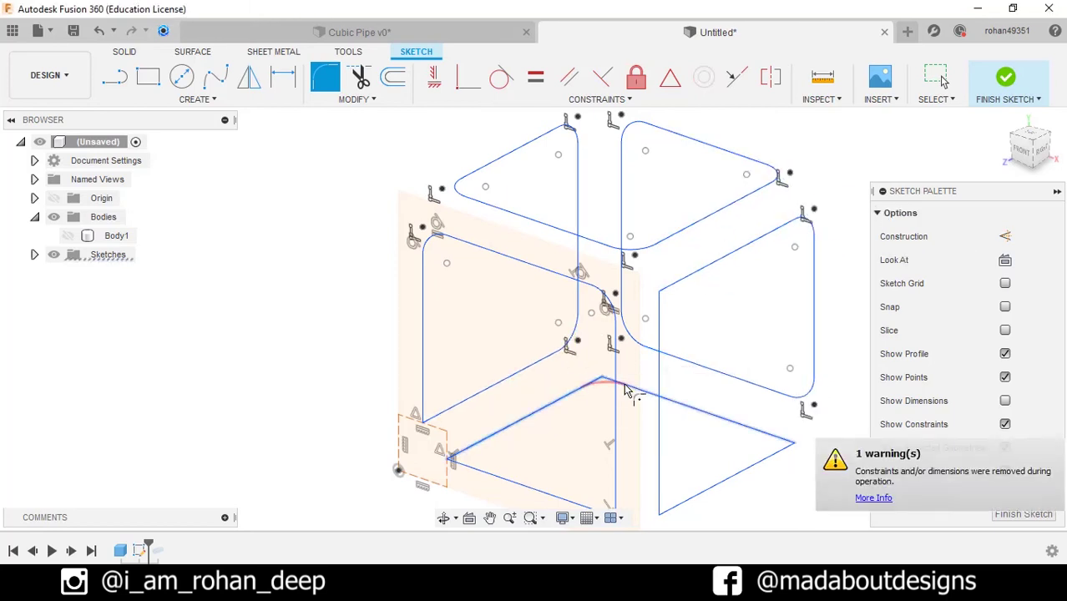
Fillet the remaining bottom, left and centre corners at 1 cm, then finish the sketch.
{"action": "left_click", "coordinate": [626, 389]}
{"action": "middle_click_drag", "start_coordinate": [626, 389], "coordinate": [587, 335]}
{"action": "key", "text": "Return"}
{"action": "left_click", "coordinate": [615, 452]}
{"action": "left_click", "coordinate": [750, 388]}
{"action": "key", "text": "Return"}
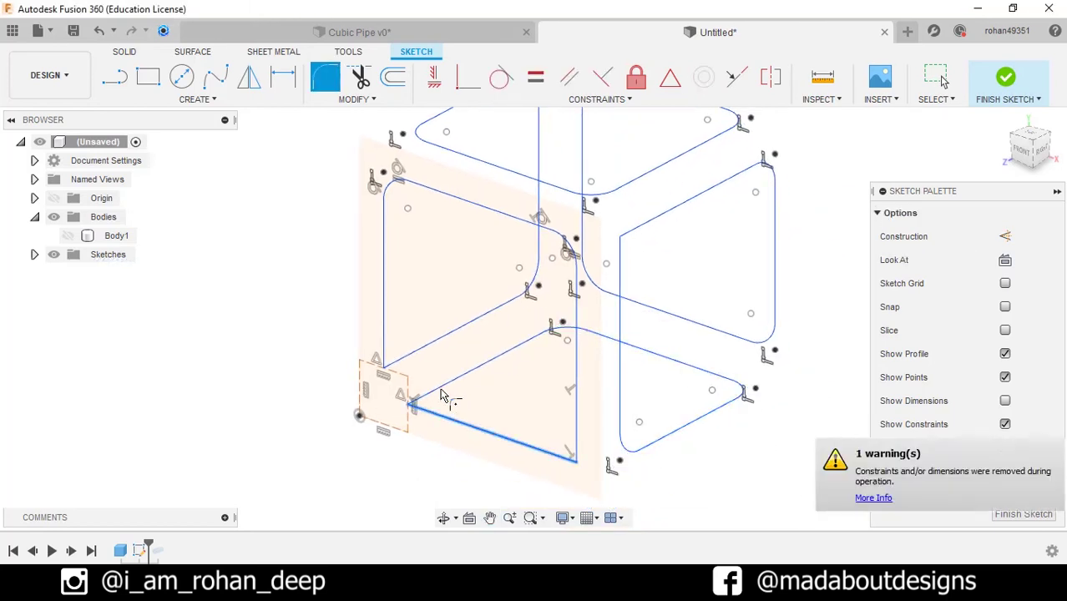
{"action": "left_click", "coordinate": [410, 405]}
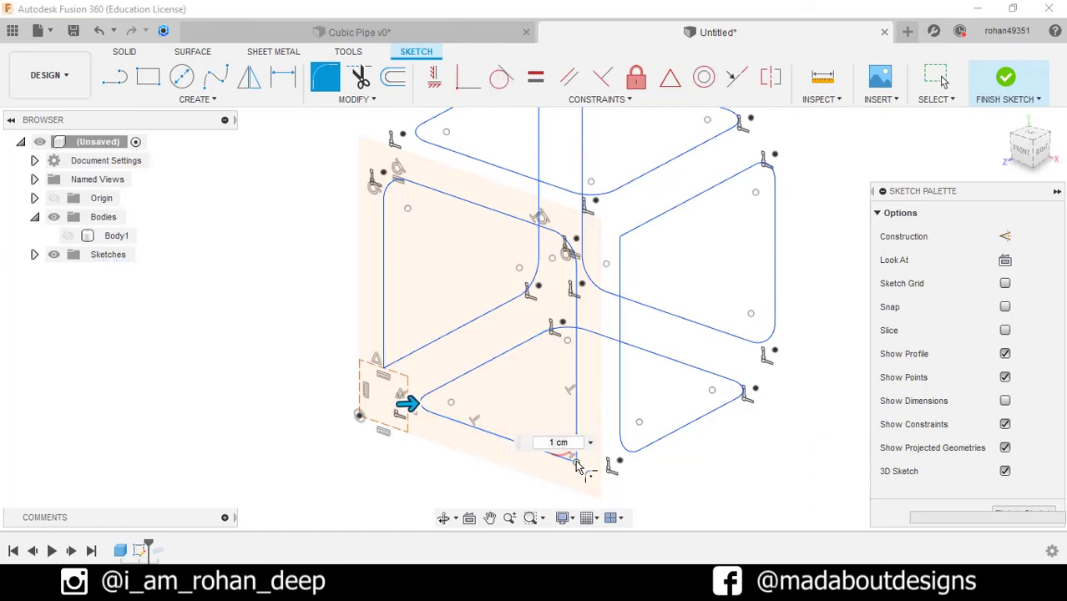
{"action": "left_click", "coordinate": [576, 466]}
{"action": "key", "text": "Return"}
{"action": "key", "text": "Return"}
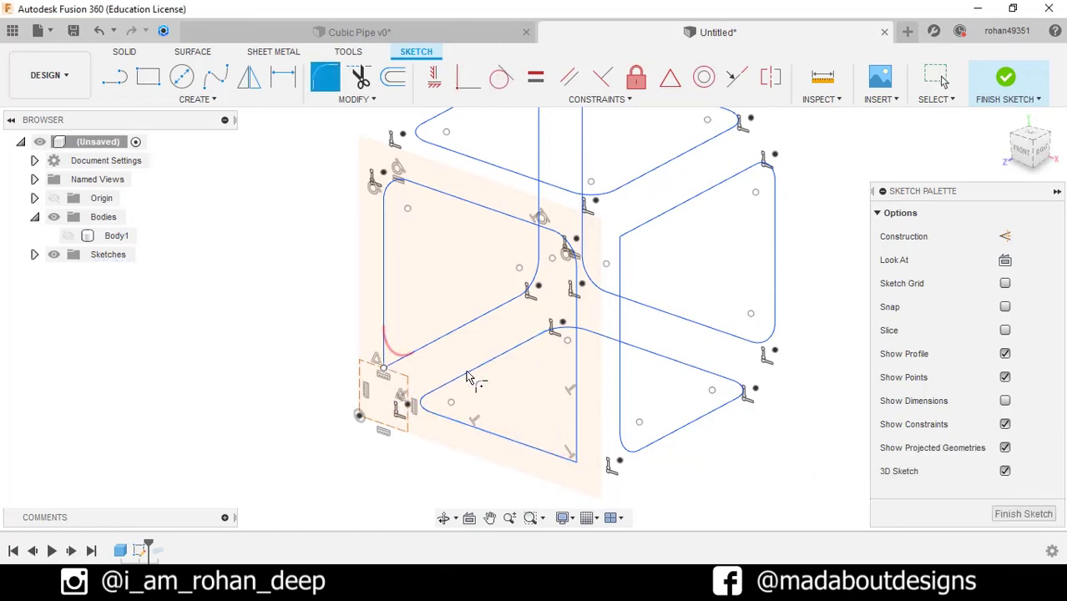
{"action": "left_click", "coordinate": [468, 377]}
{"action": "type", "text": "1"}
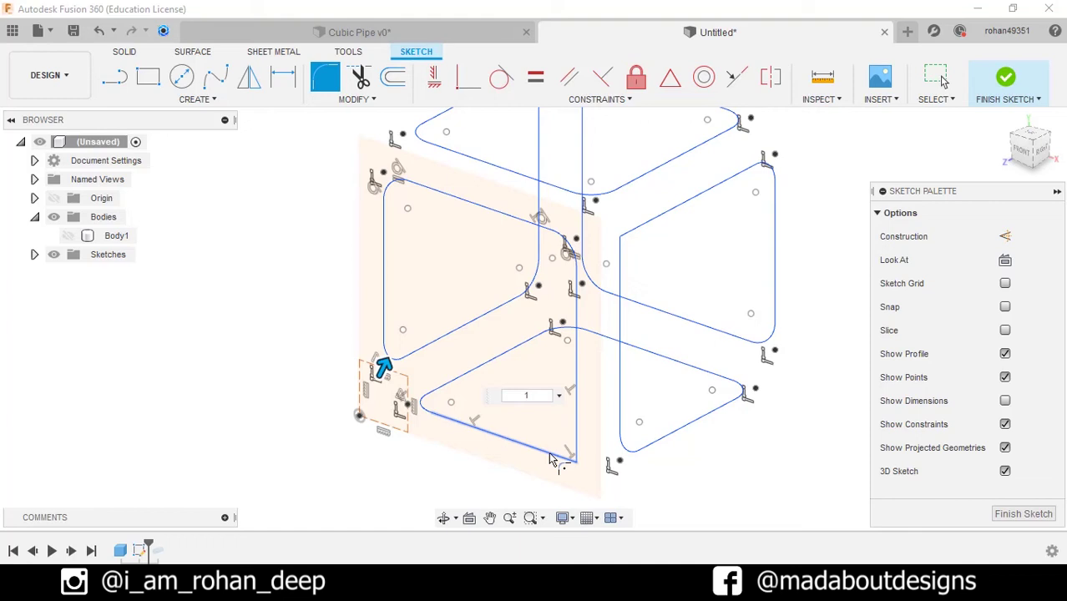
{"action": "key", "text": "Return"}
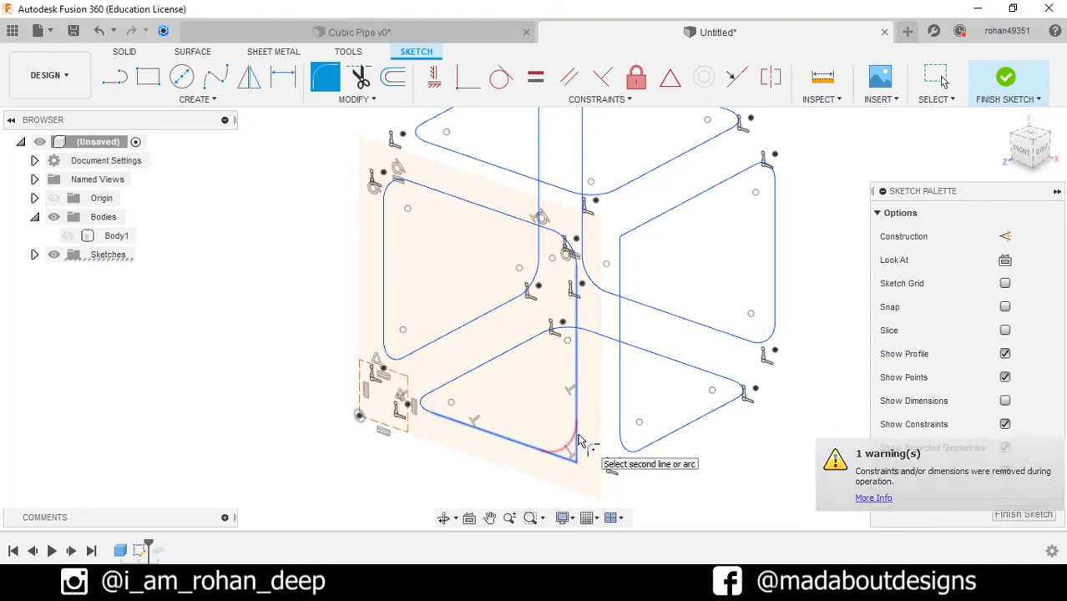
{"action": "left_click", "coordinate": [582, 441]}
{"action": "key", "text": "Return"}
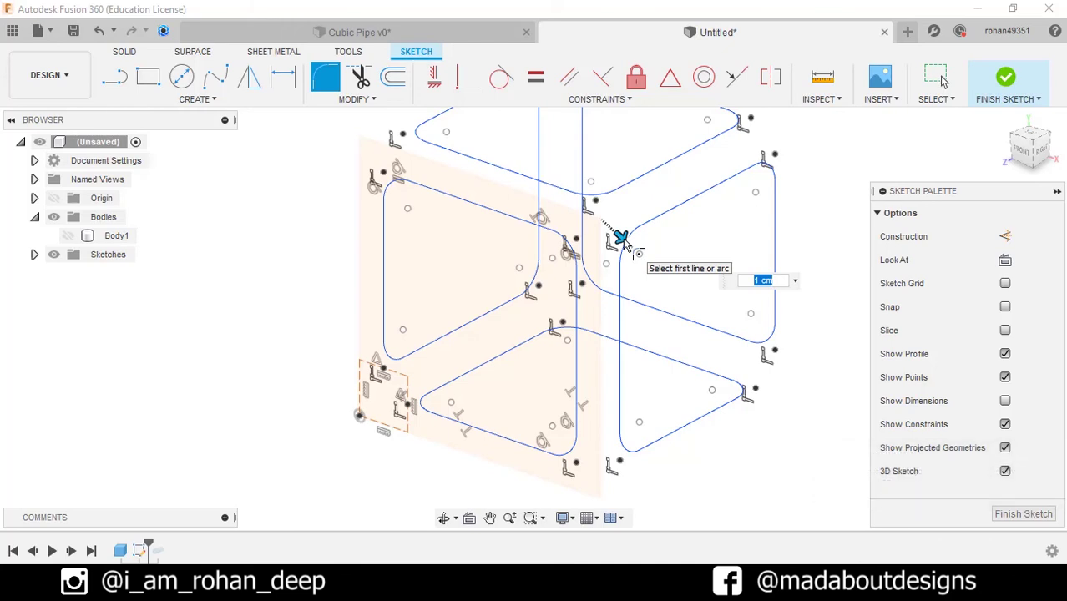
{"action": "left_click", "coordinate": [622, 243]}
{"action": "middle_click_drag", "start_coordinate": [622, 242], "coordinate": [605, 288]}
{"action": "key", "text": "Return"}
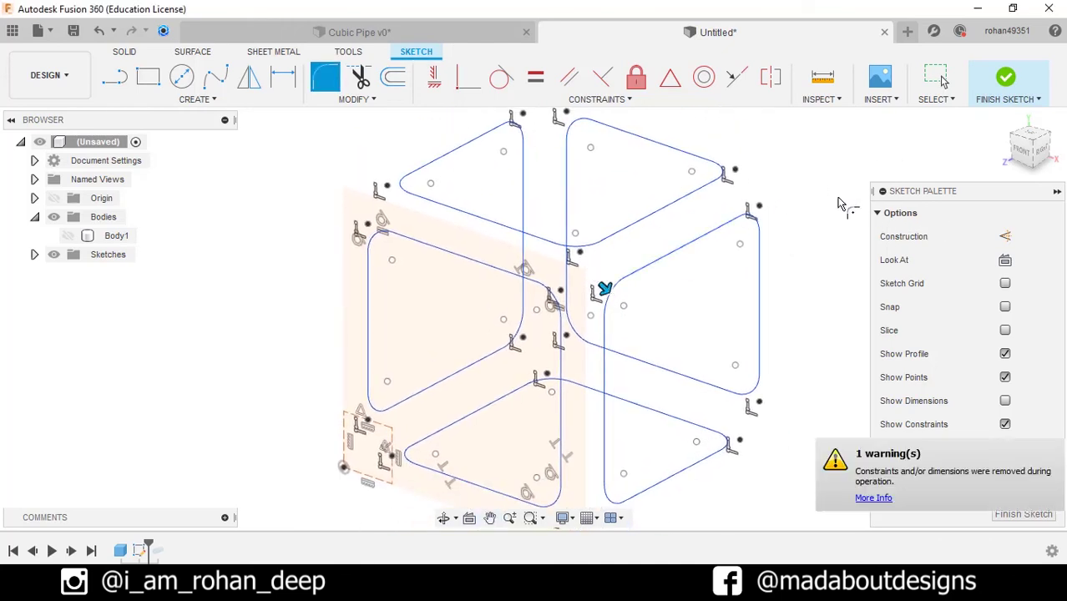
{"action": "key", "text": "Escape"}
{"action": "left_click", "coordinate": [1015, 79]}
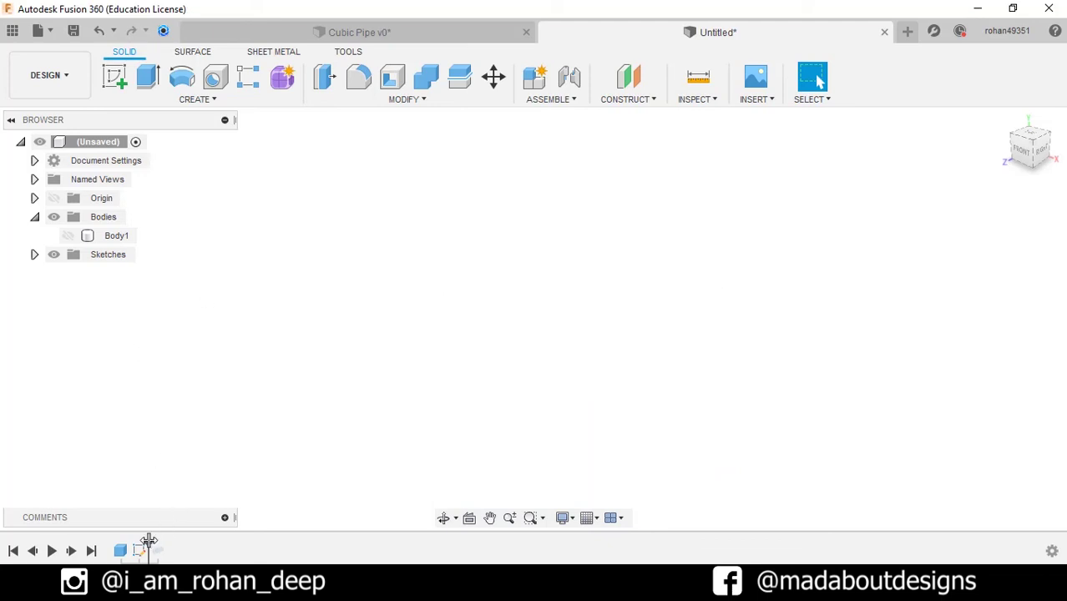
Roll history forward, reselect the filleted path in the Pipe feature, and inspect the frame.
{"action": "left_click_drag", "start_coordinate": [148, 541], "coordinate": [183, 541]}
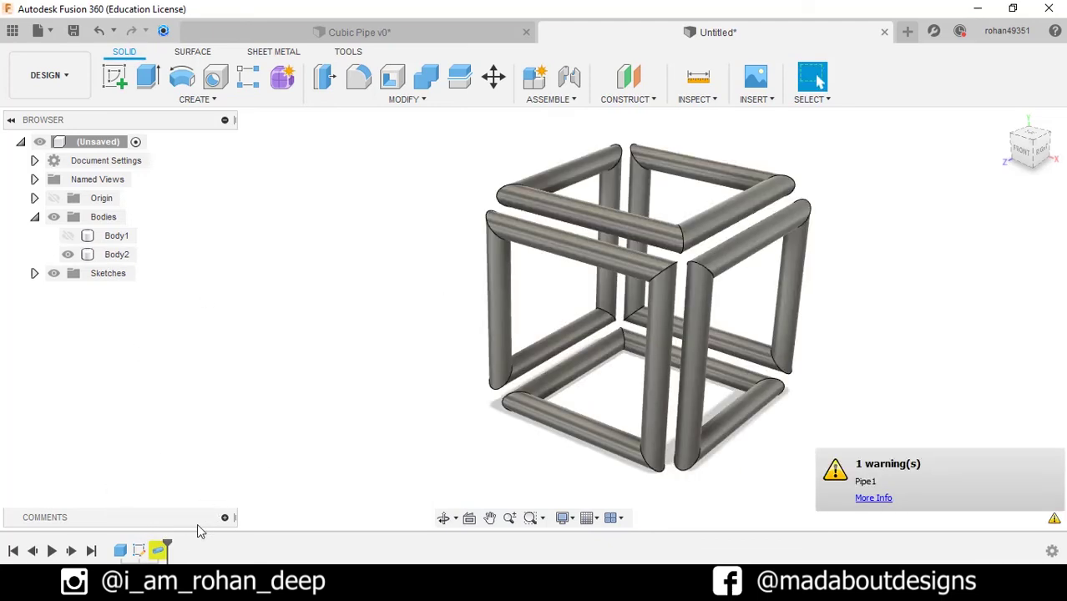
{"action": "double_click", "coordinate": [161, 553]}
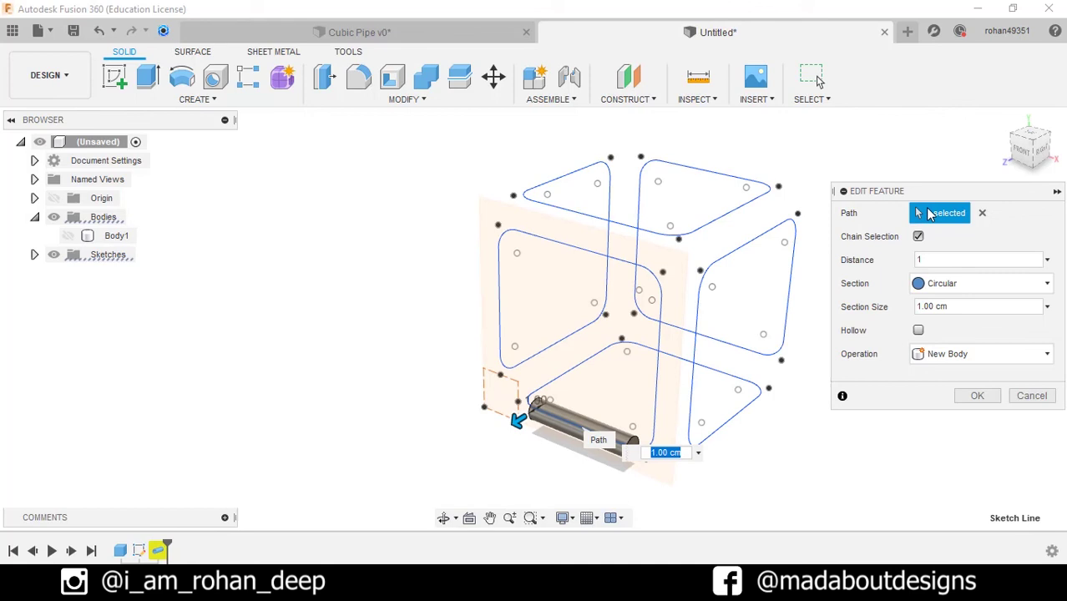
{"action": "left_click", "coordinate": [985, 215]}
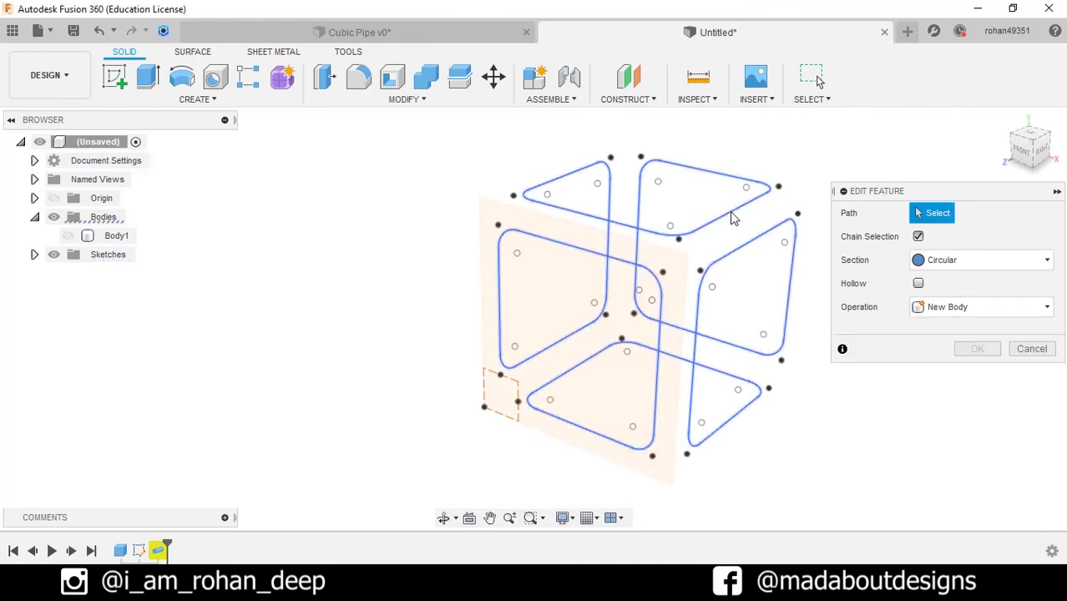
{"action": "left_click", "coordinate": [710, 224]}
{"action": "left_click", "coordinate": [975, 420]}
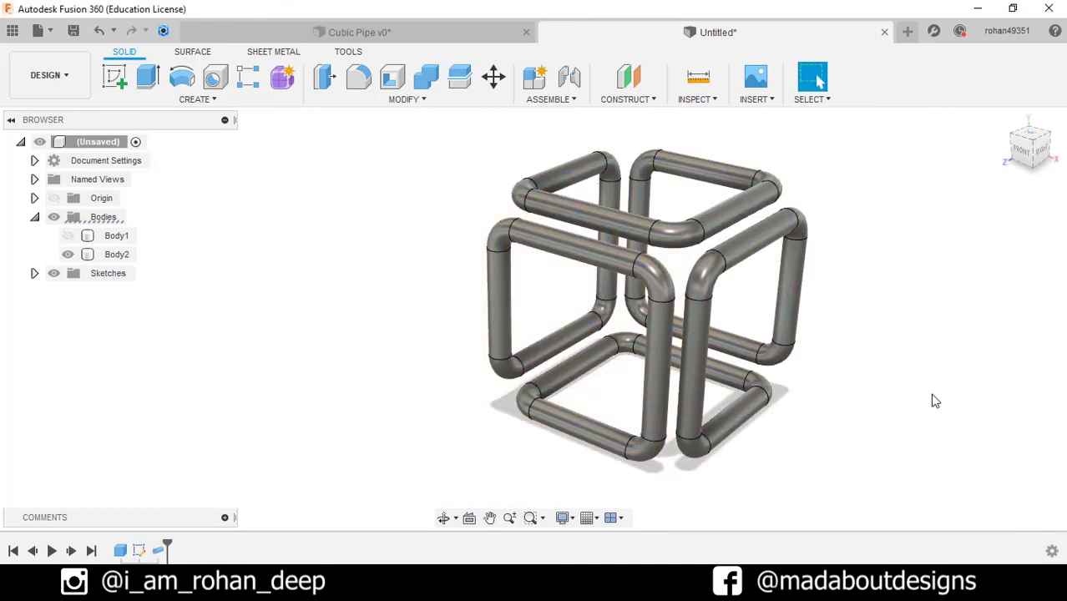
{"action": "mouse_move", "coordinate": [919, 397]}
{"action": "middle_mouse_down", "text": "shift"}
{"action": "mouse_move", "coordinate": [790, 378]}
{"action": "mouse_move", "coordinate": [109, 386]}
{"action": "mouse_move", "coordinate": [165, 401]}
{"action": "mouse_move", "coordinate": [112, 357]}
{"action": "mouse_move", "coordinate": [99, 366]}
{"action": "middle_mouse_up", "text": "shift"}
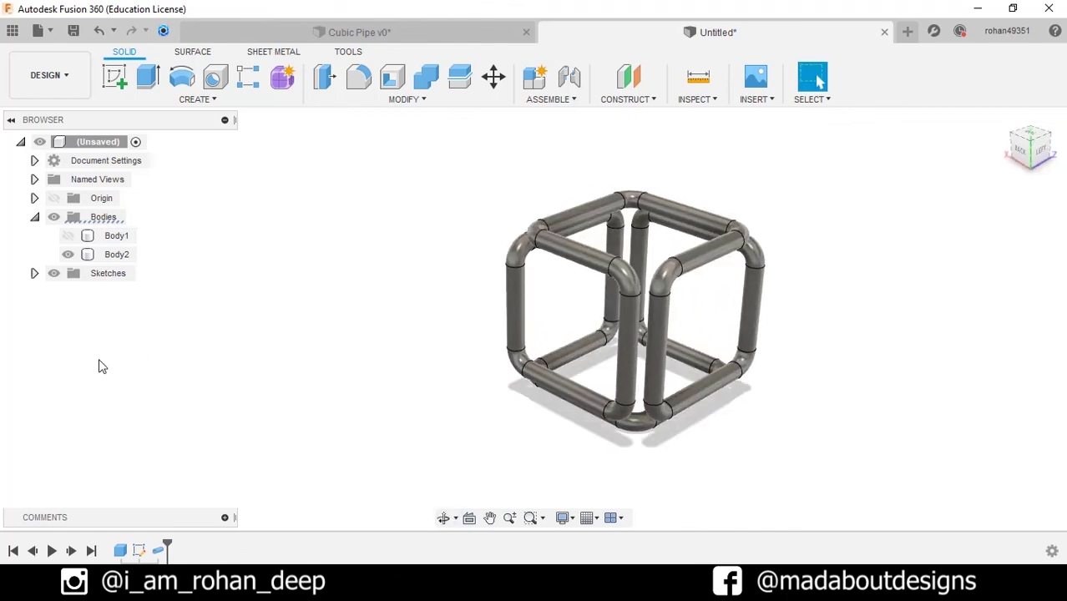